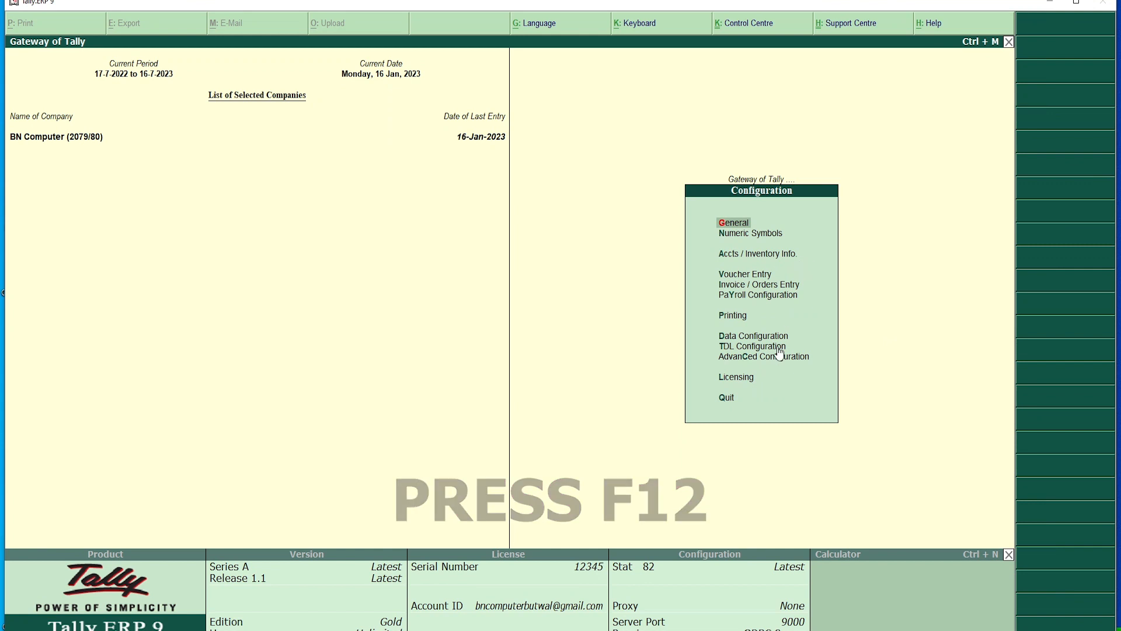
# Open the local TDL configuration, keep loading TDLs on startup enabled, and go to the list of TDLs to preload.
pyautogui.click(779, 347)
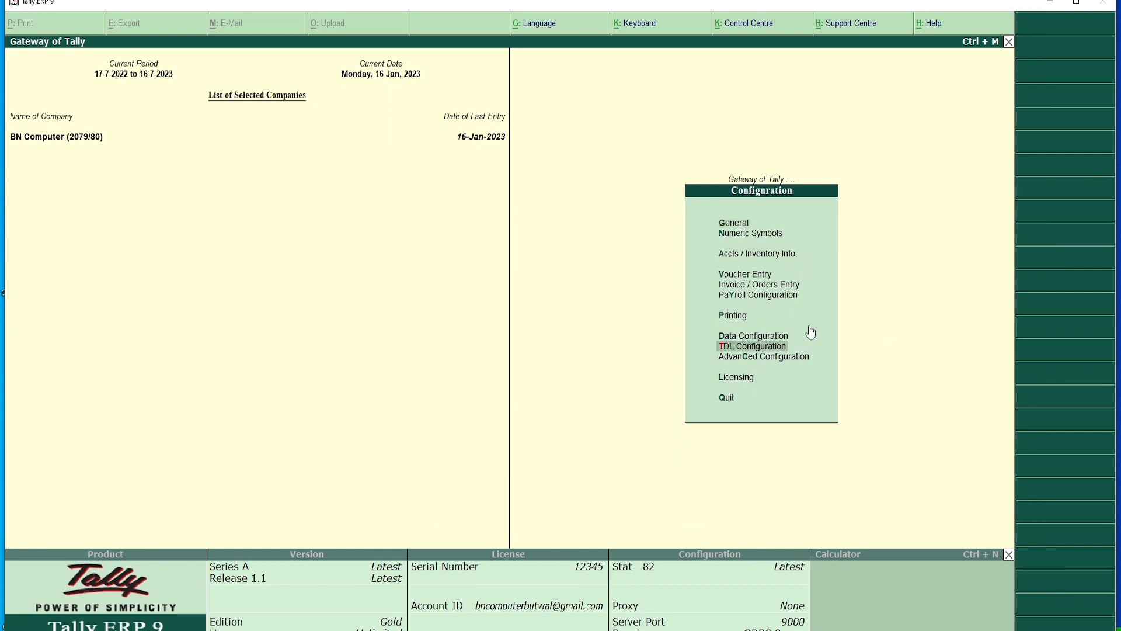
pyautogui.click(780, 348)
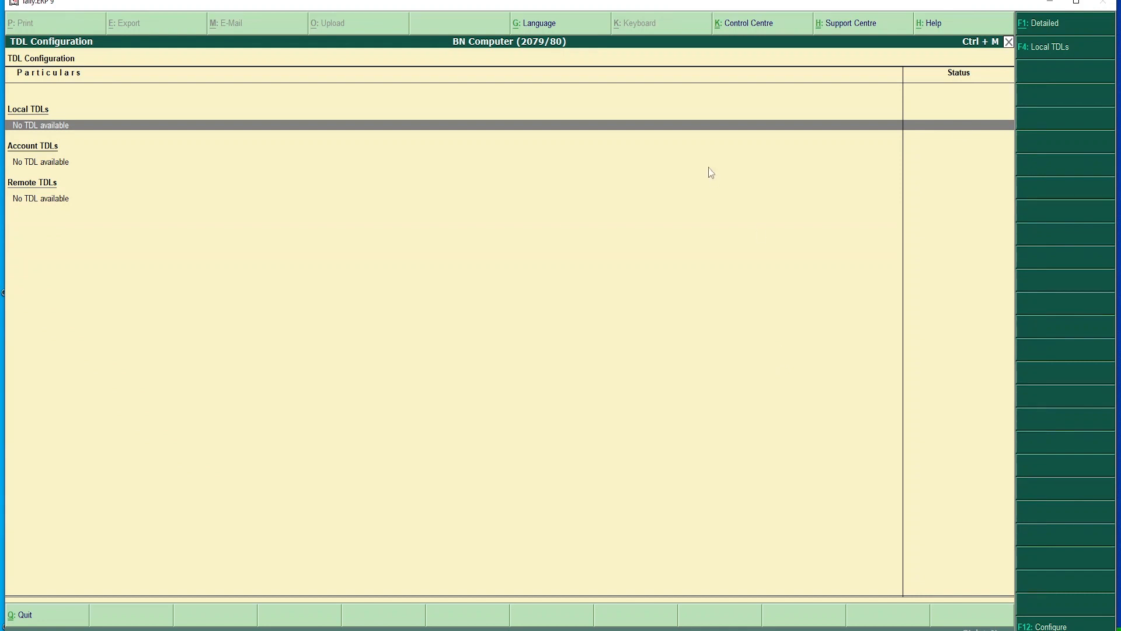
pyautogui.click(1044, 47)
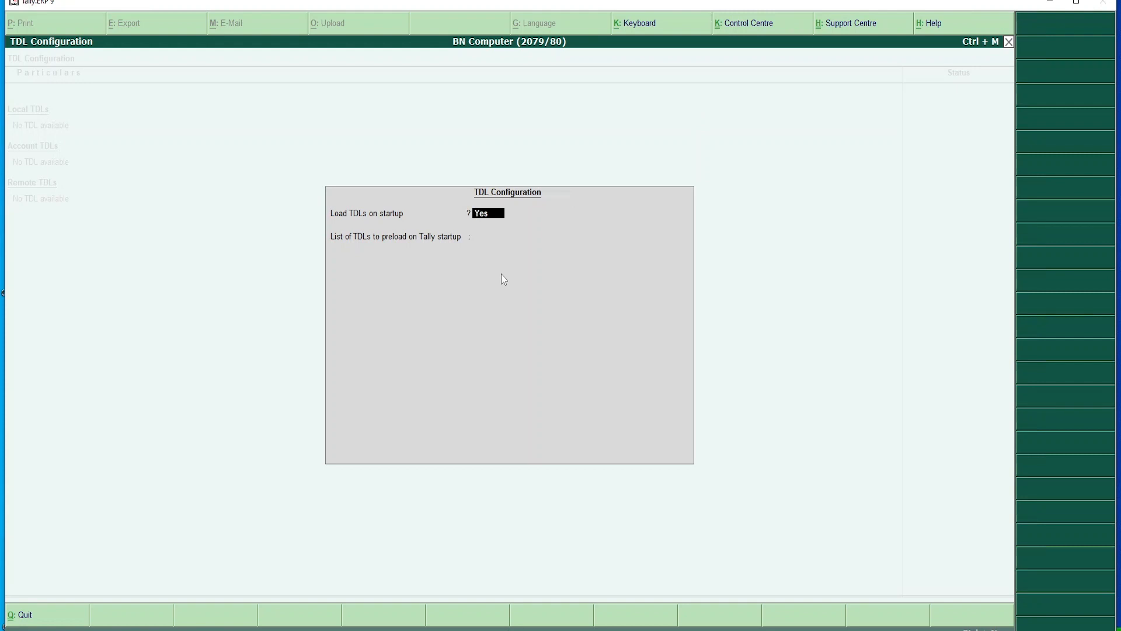
pyautogui.click(497, 235)
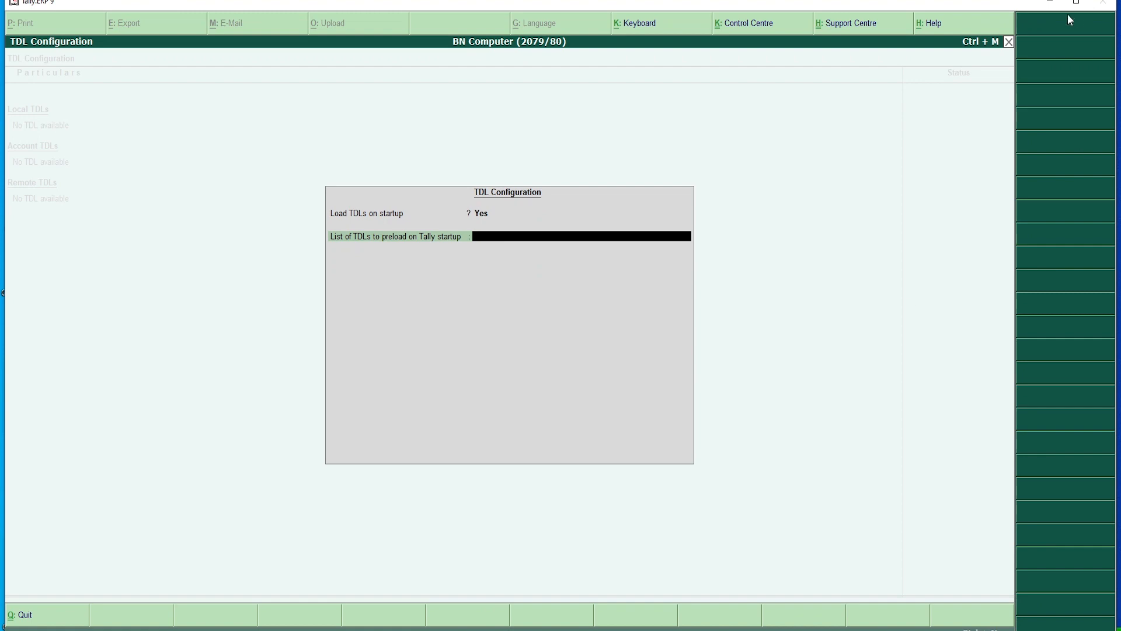
# Switch to File Explorer, open the C:\Nepali Date folder and show its files as icons.
pyautogui.click(1050, 4)
pyautogui.doubleClick(21, 81)
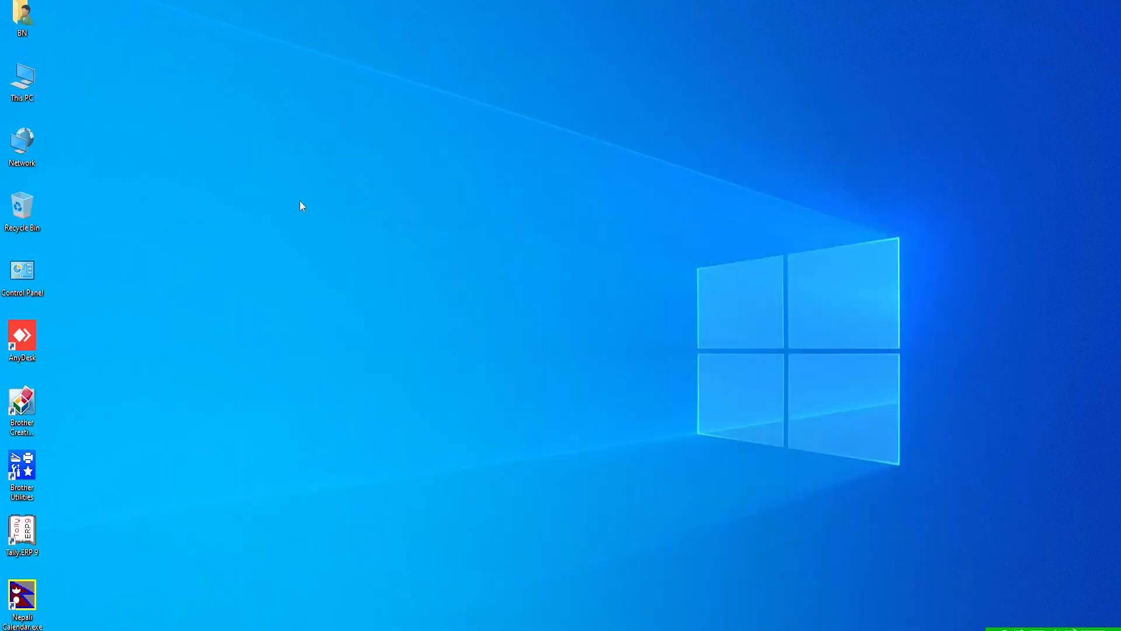
pyautogui.doubleClick(146, 175)
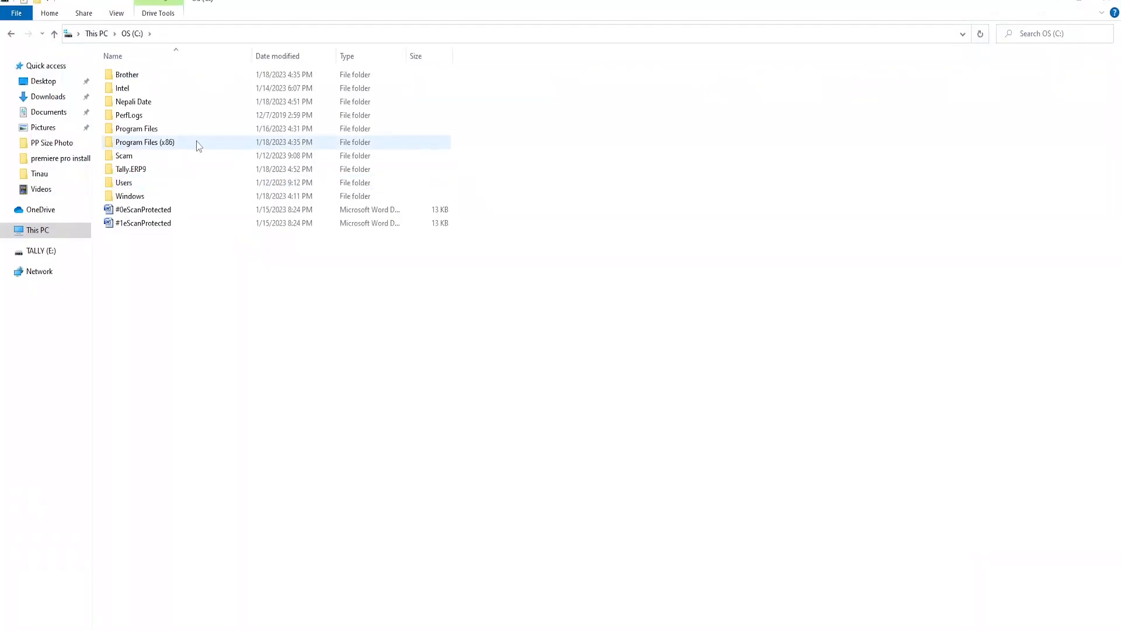
pyautogui.doubleClick(137, 102)
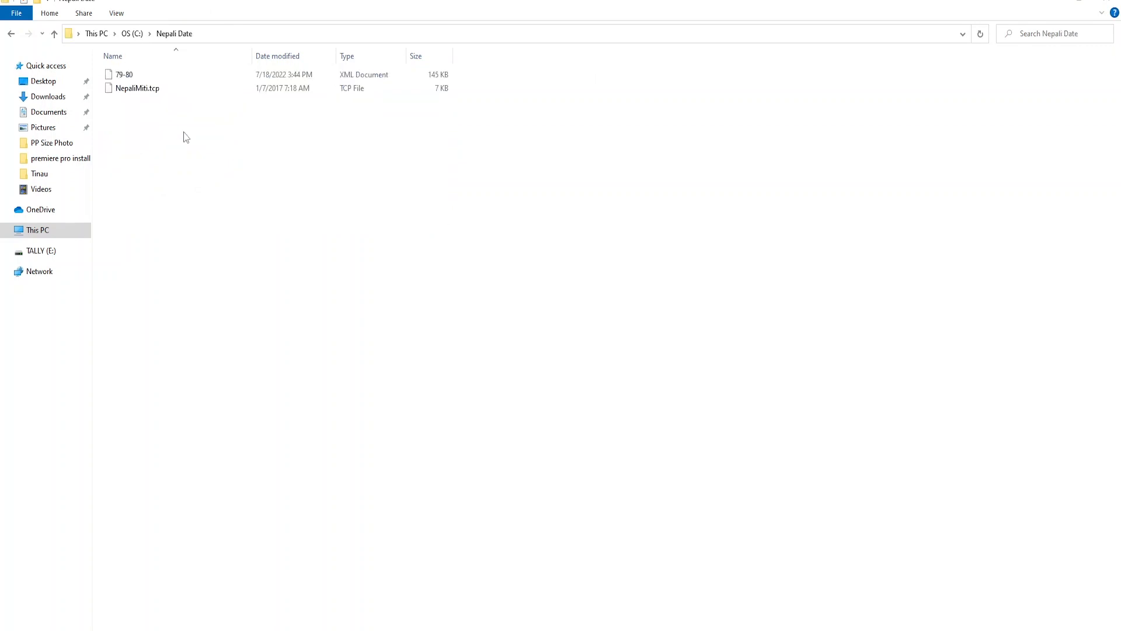
pyautogui.rightClick(185, 137)
pyautogui.moveTo(221, 142)
pyautogui.click(350, 157)
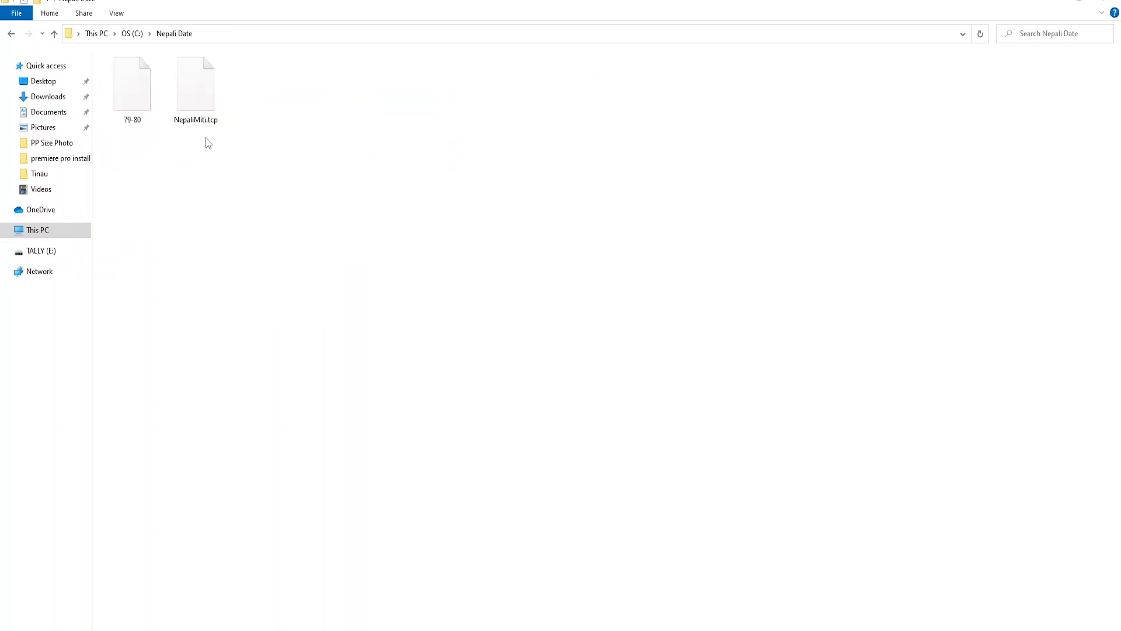
# Build the full path C:\Nepali Date\NepaliMiti.tcp from the folder's address and copy it.
pyautogui.click(208, 104)
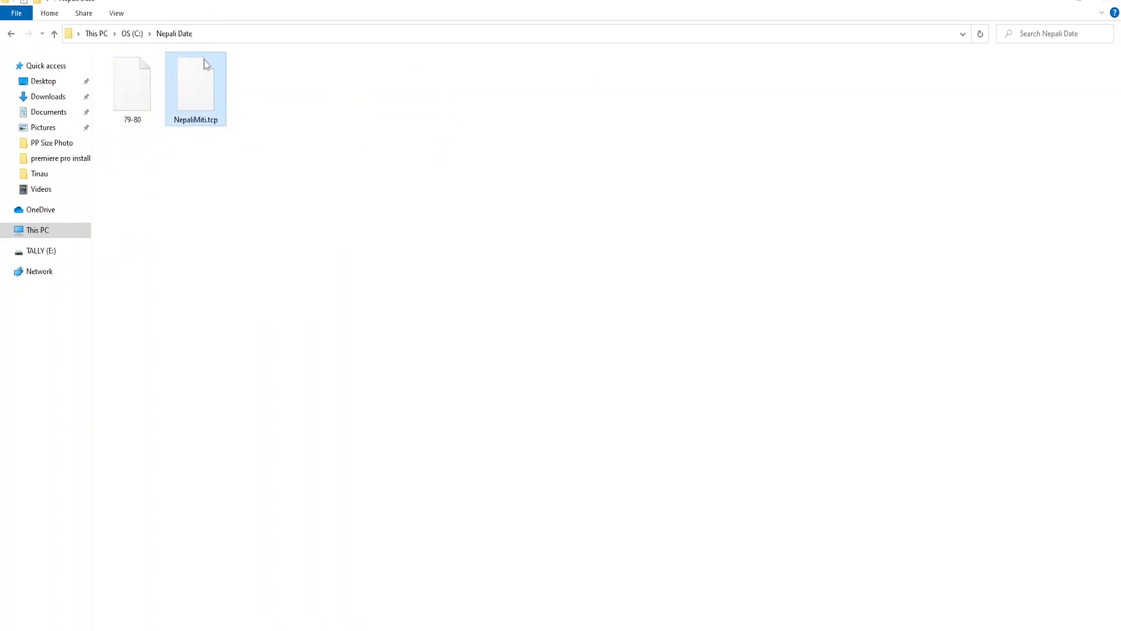
pyautogui.rightClick(210, 76)
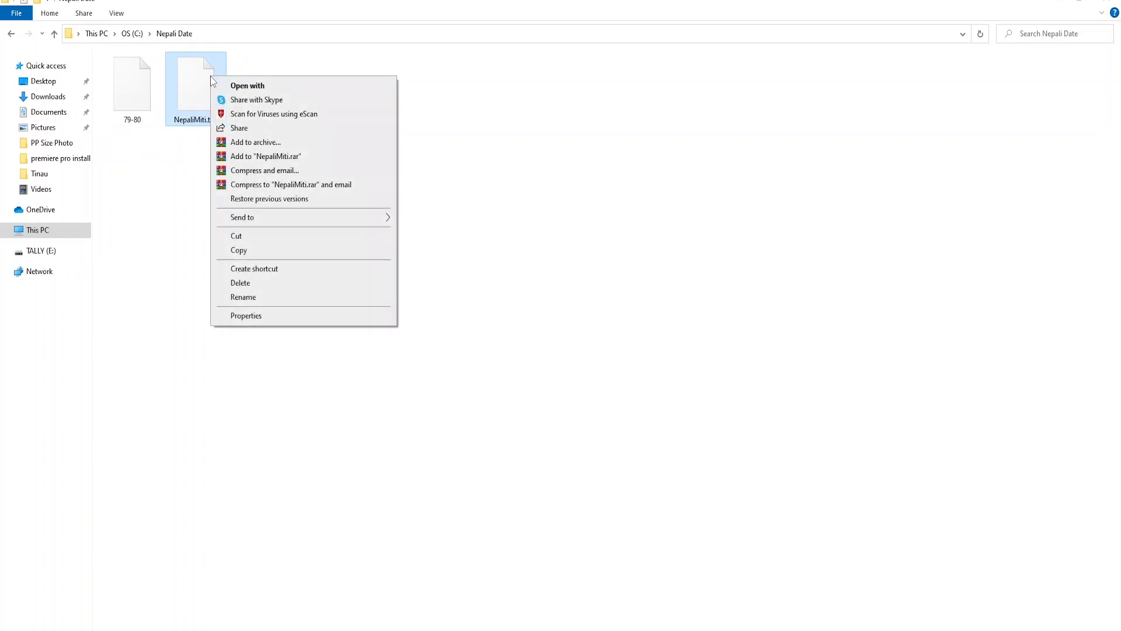
pyautogui.click(213, 32)
pyautogui.click(226, 34)
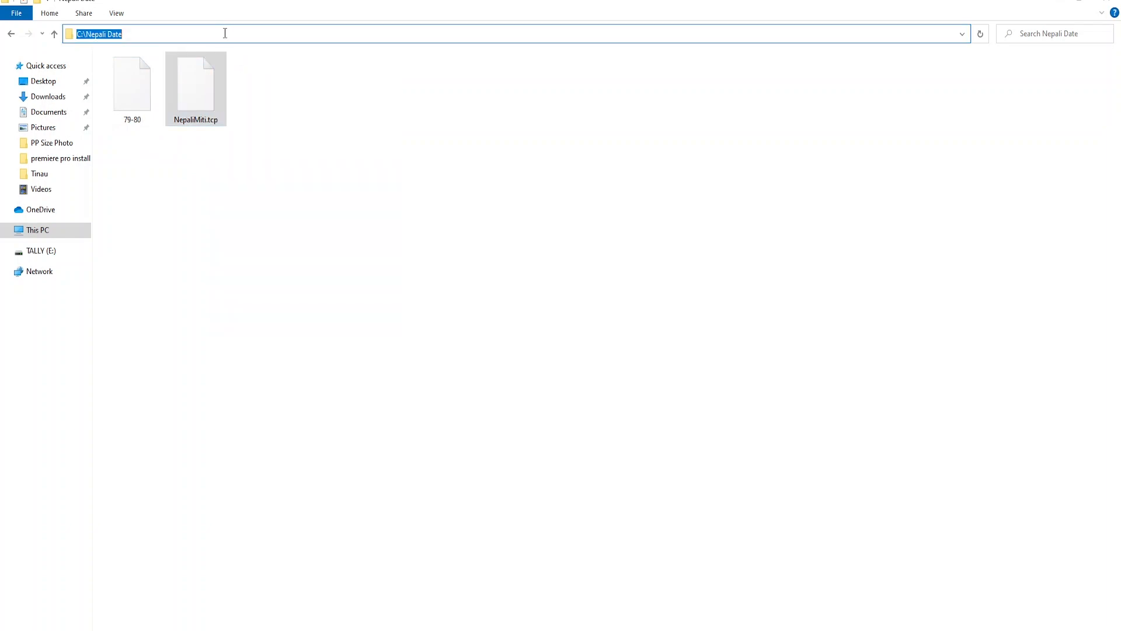
pyautogui.click(227, 36)
pyautogui.write('\\')
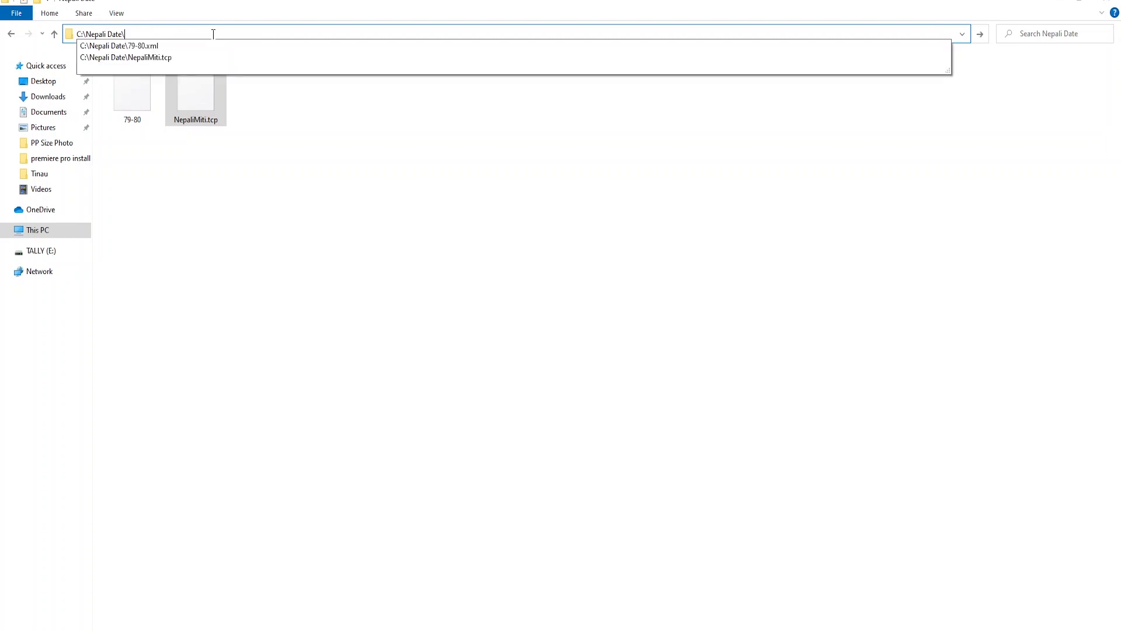
pyautogui.press('Down')
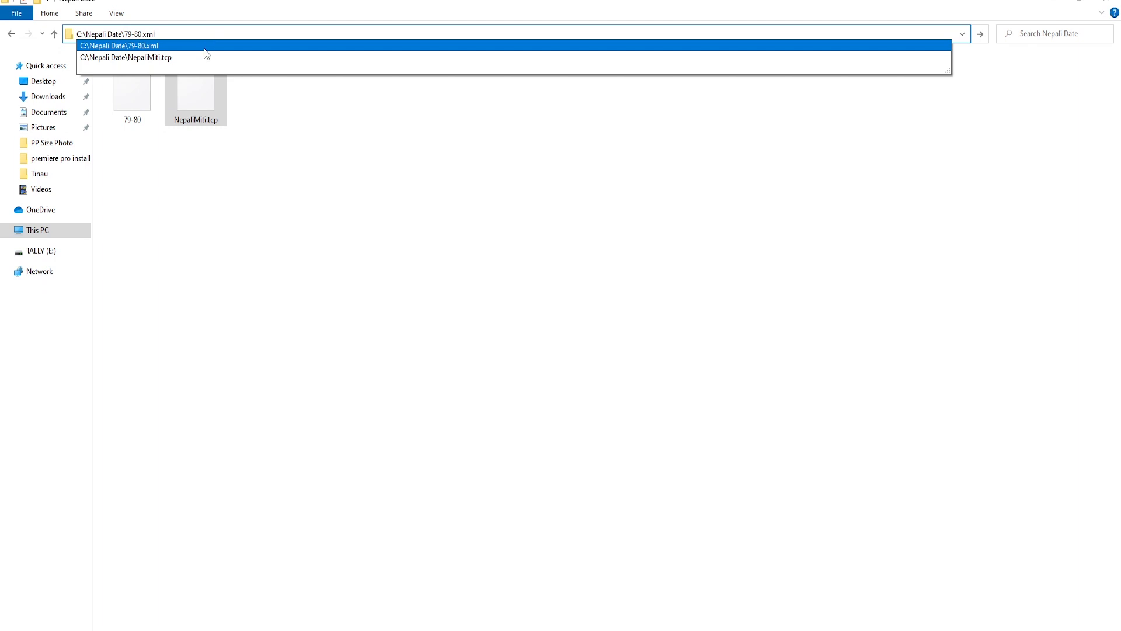
pyautogui.press('Down')
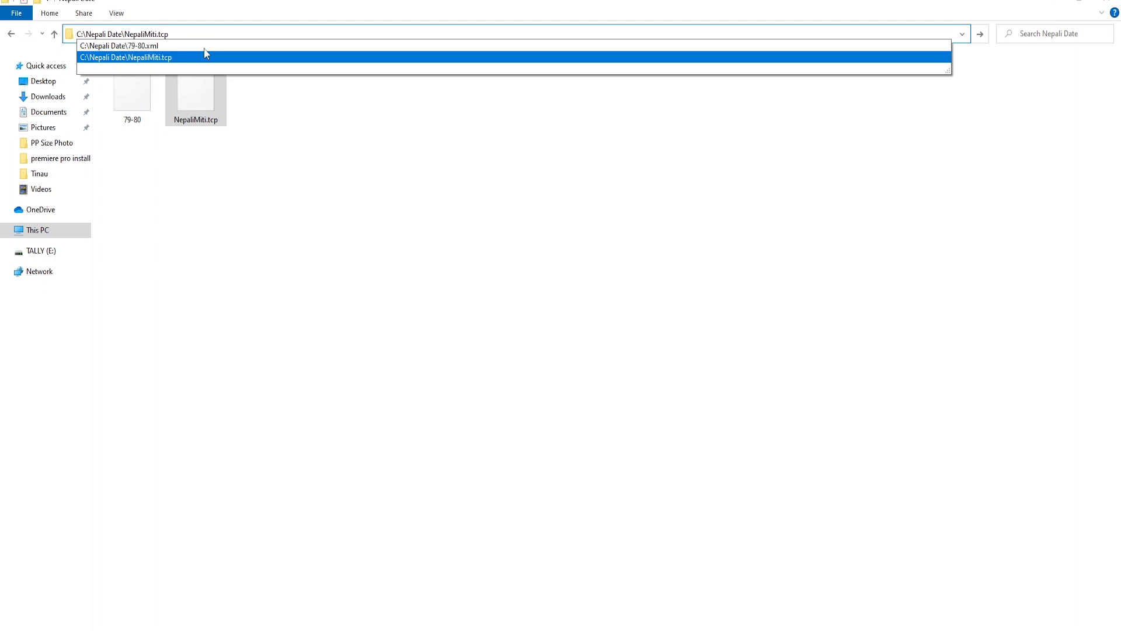
pyautogui.moveTo(171, 34); pyautogui.dragTo(32, 34)
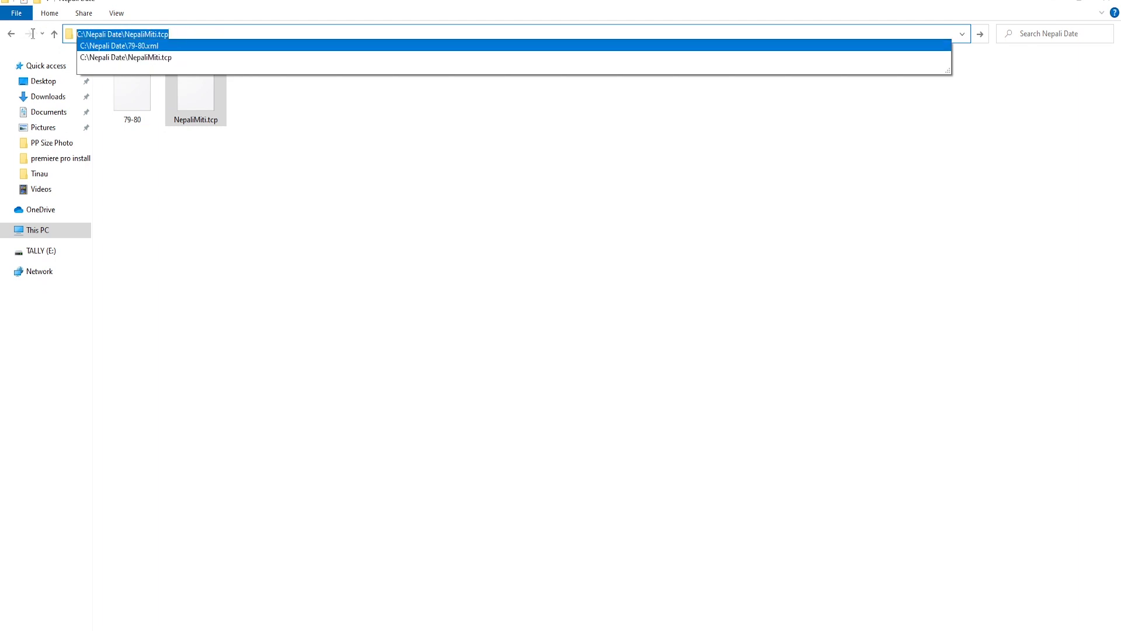
pyautogui.rightClick(141, 32)
pyautogui.click(169, 71)
# Switch back to Tally.ERP 9, add C:\Nepali Date\NepaliMiti.tcp as the startup TDL, accept the configuration and return to the Gateway of Tally.
pyautogui.click(374, 515)
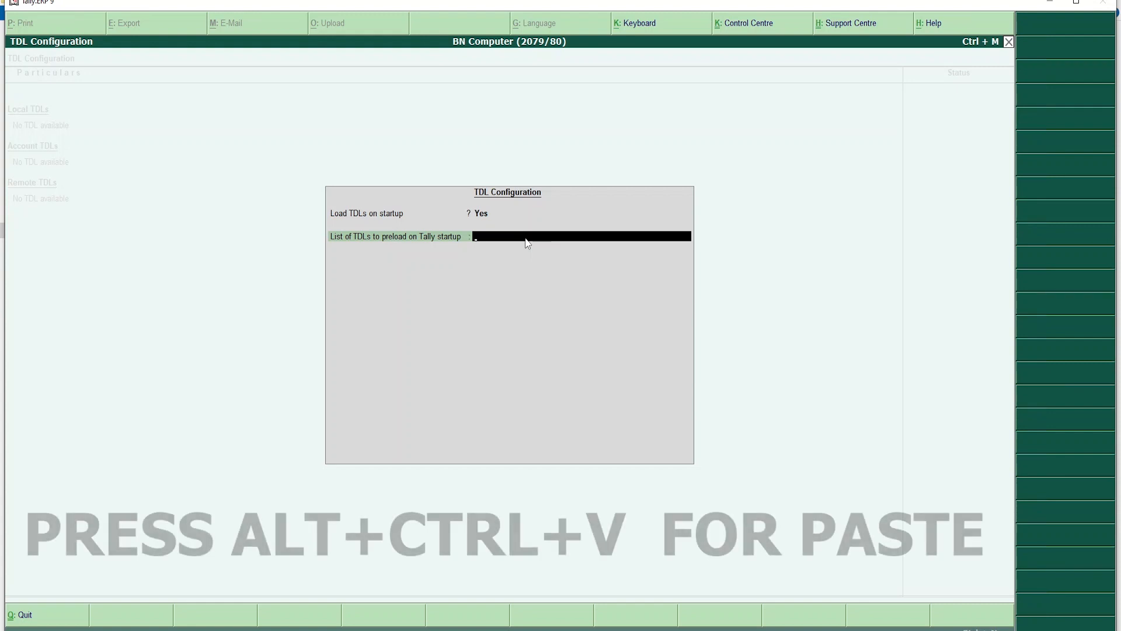
pyautogui.hotkey('ctrl', 'alt', 'v')
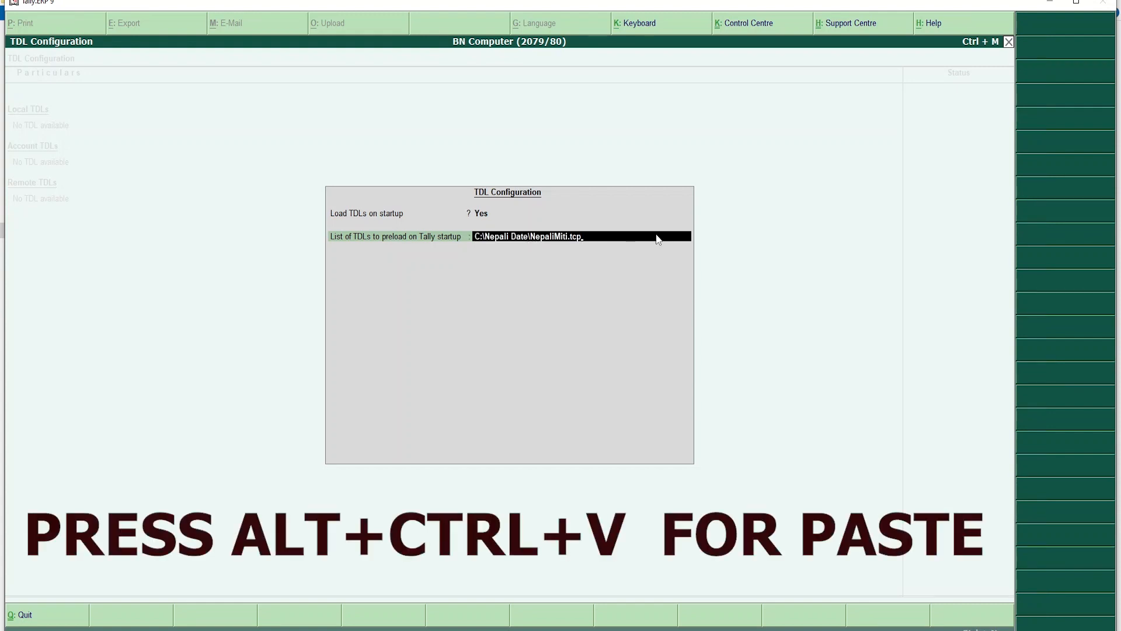
pyautogui.press('Return')
pyautogui.press('Return')
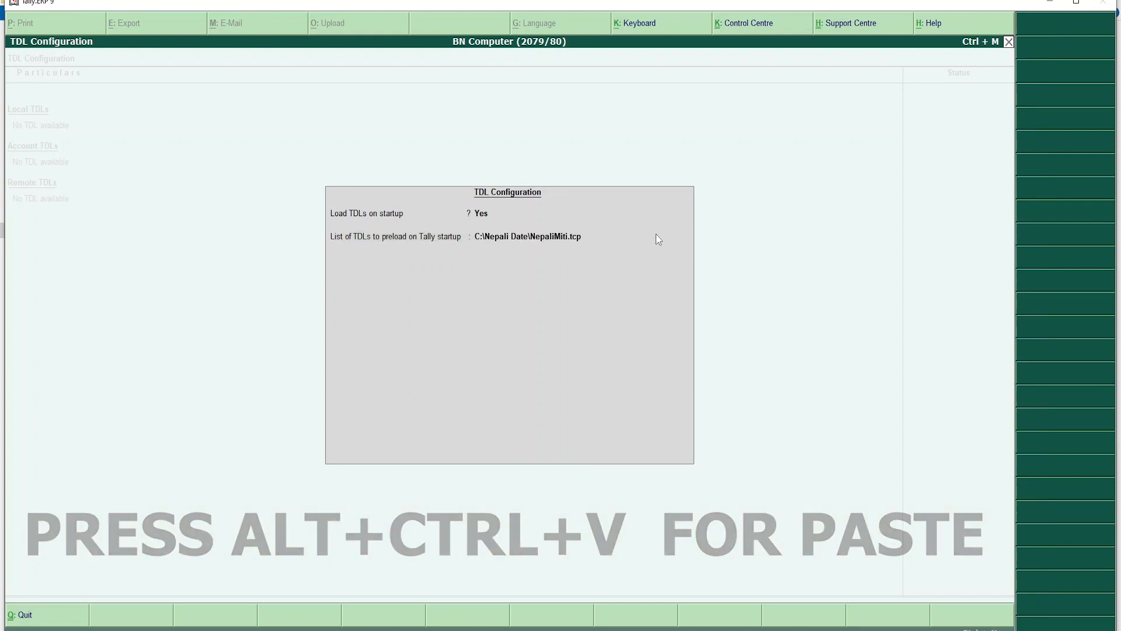
pyautogui.press('Return')
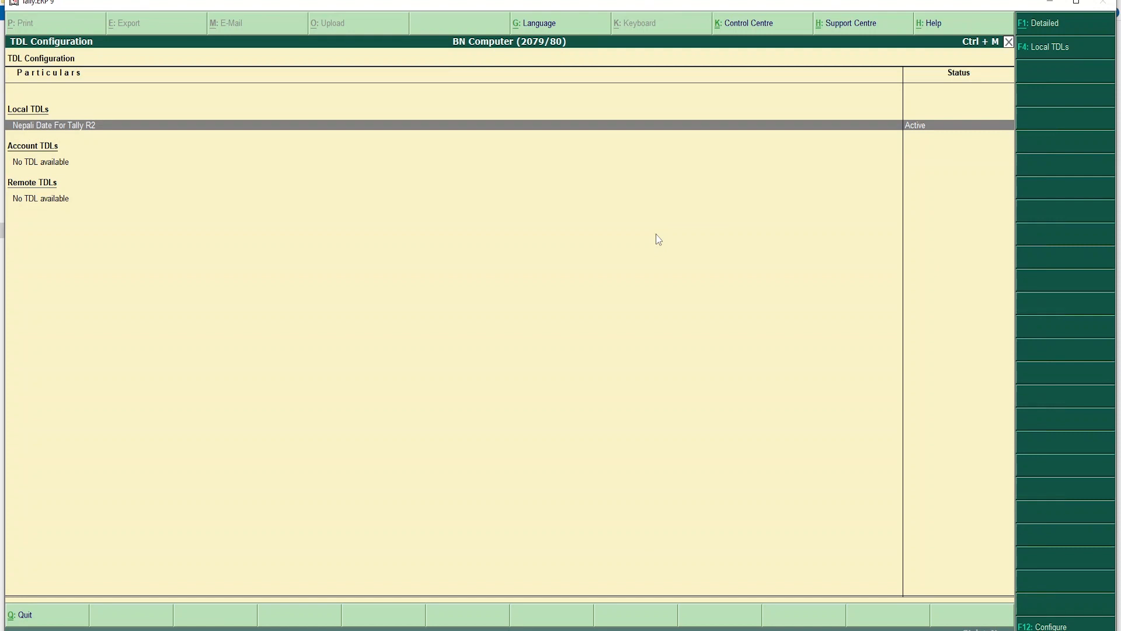
pyautogui.press('Escape')
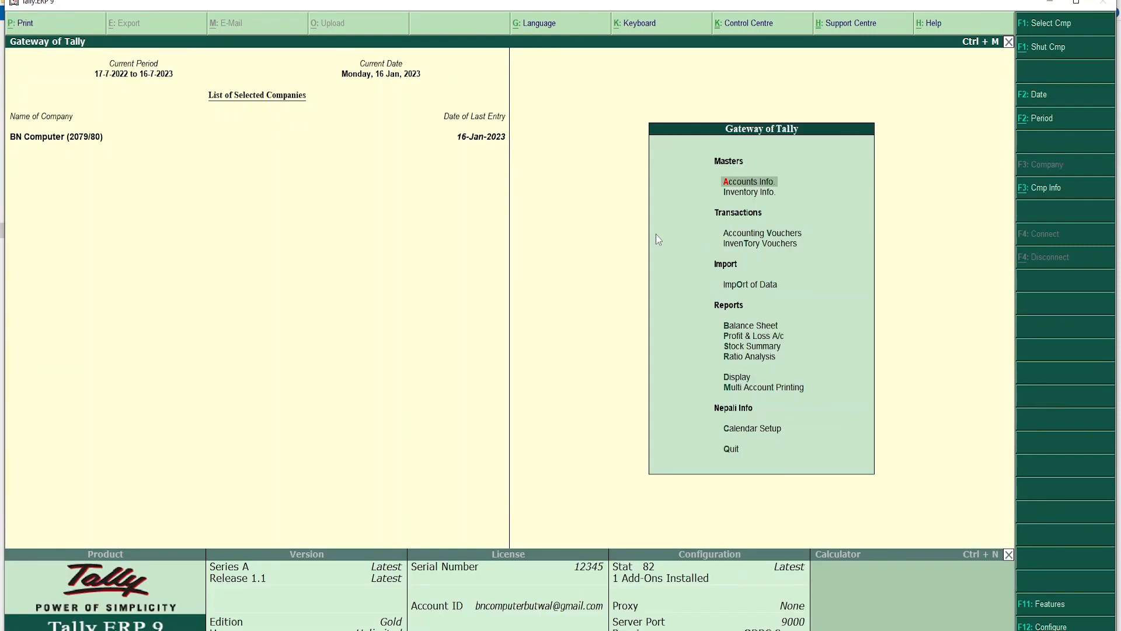
# View the Calendar Setup options under Nepali Info and return to the Gateway of Tally.
pyautogui.click(770, 428)
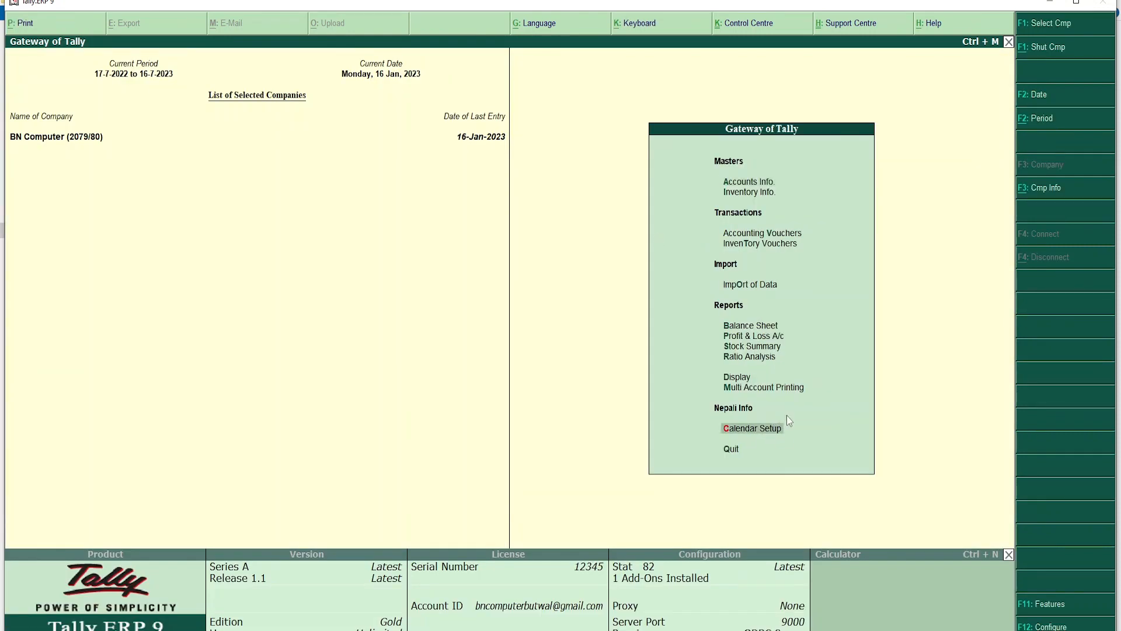
pyautogui.press('Return')
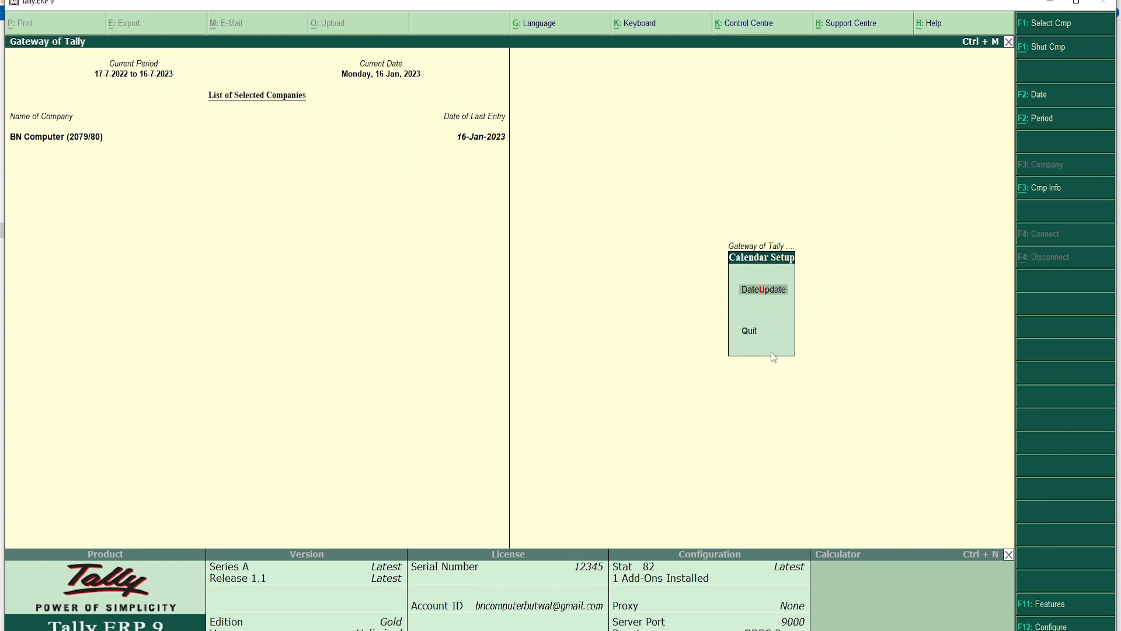
pyautogui.press('Escape')
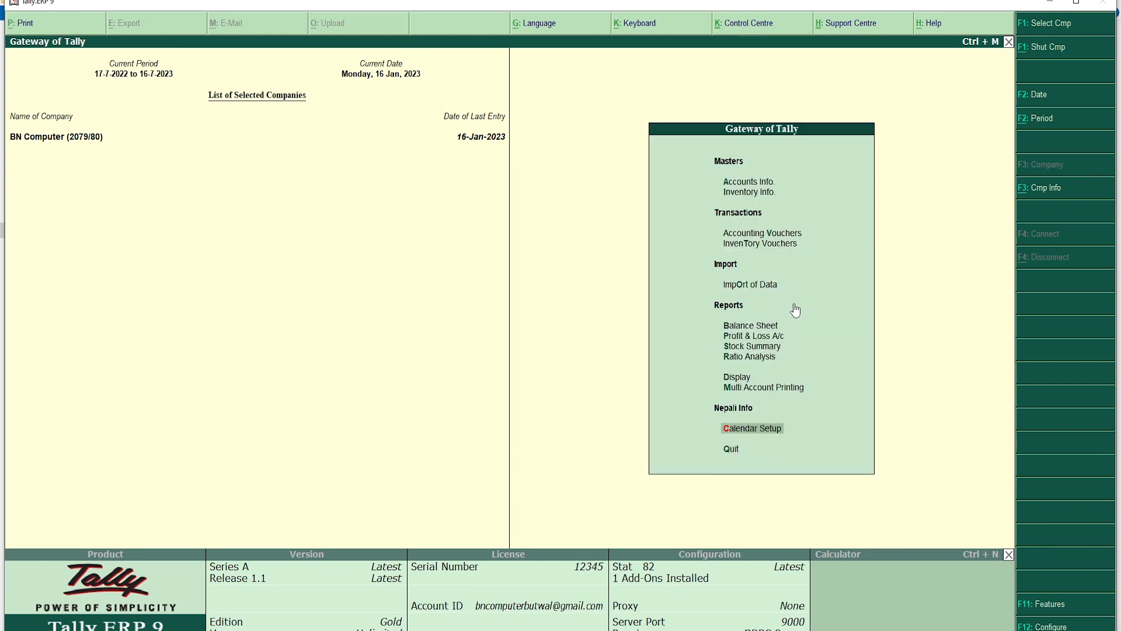
# Open the Import of Data form for masters.
pyautogui.press('Up')
pyautogui.press('Up')
pyautogui.press('Up')
pyautogui.press('Up')
pyautogui.press('Up')
pyautogui.press('Up')
pyautogui.press('Up')
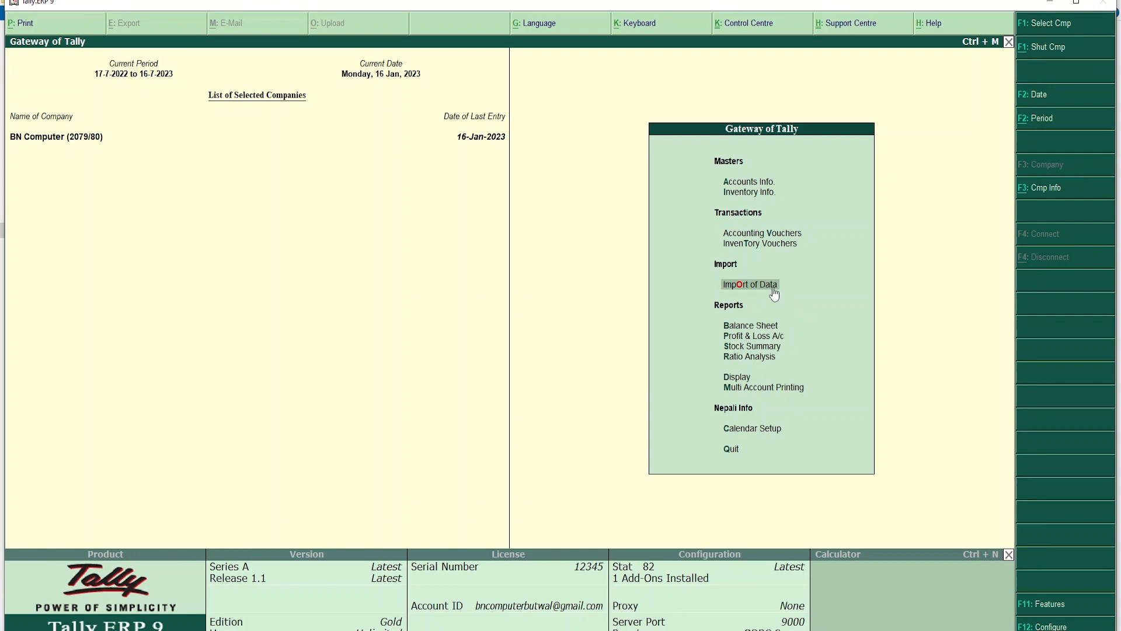
pyautogui.click(775, 290)
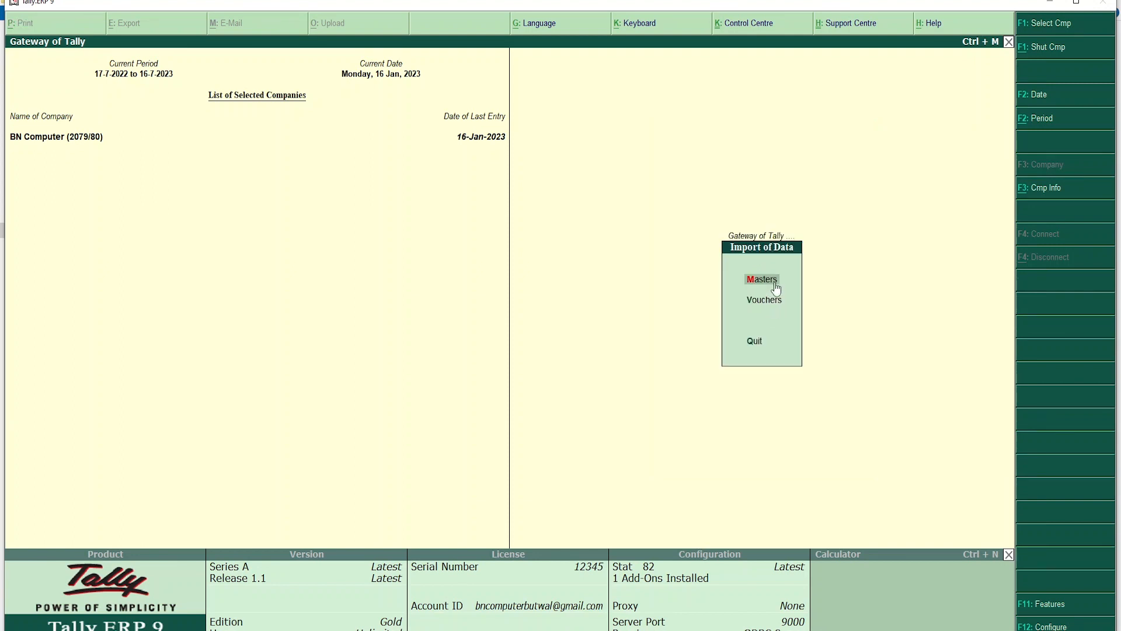
pyautogui.click(776, 285)
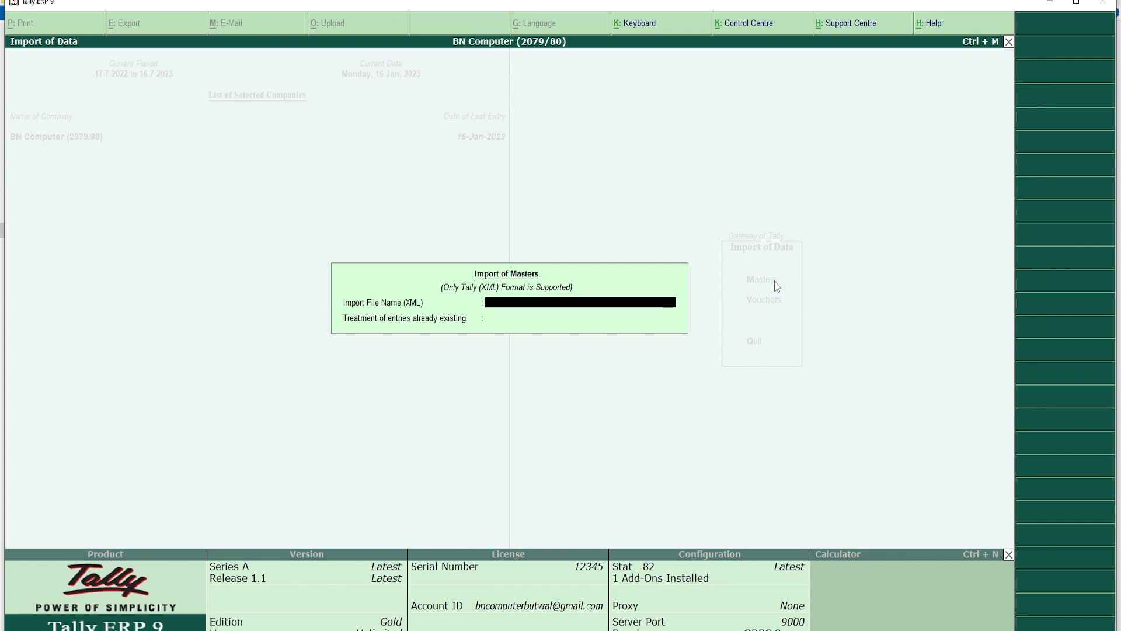
# Switch to File Explorer, build the full path C:\Nepali Date\79-80.xml from the folder's address and copy it.
pyautogui.hotkey('alt', 'Tab')
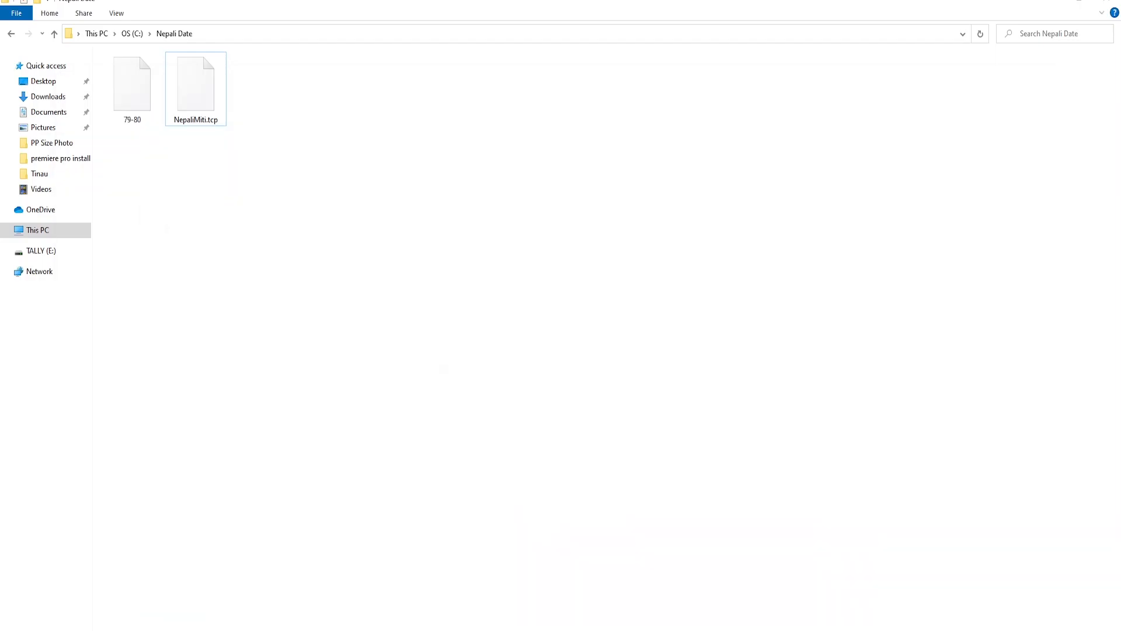
pyautogui.click(142, 102)
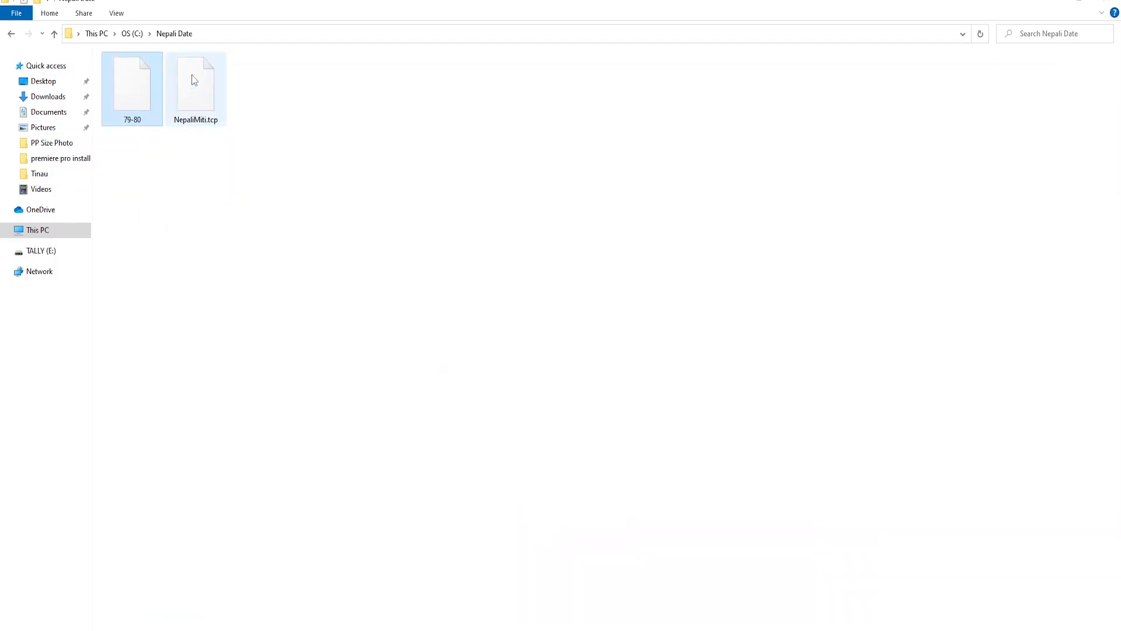
pyautogui.click(227, 36)
pyautogui.click(239, 37)
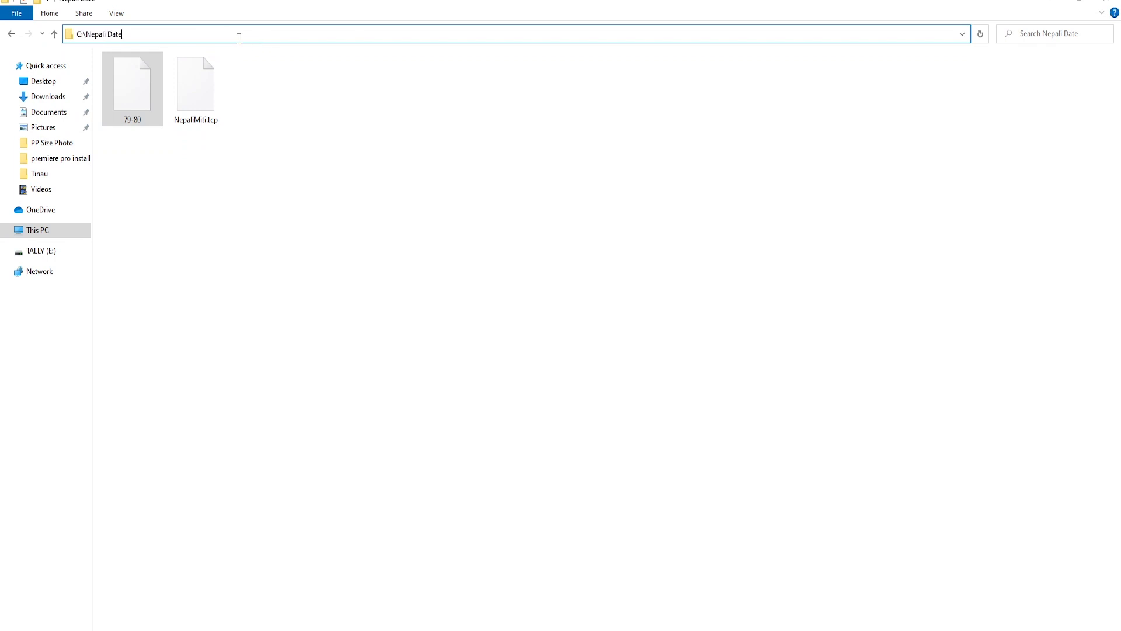
pyautogui.write('\\')
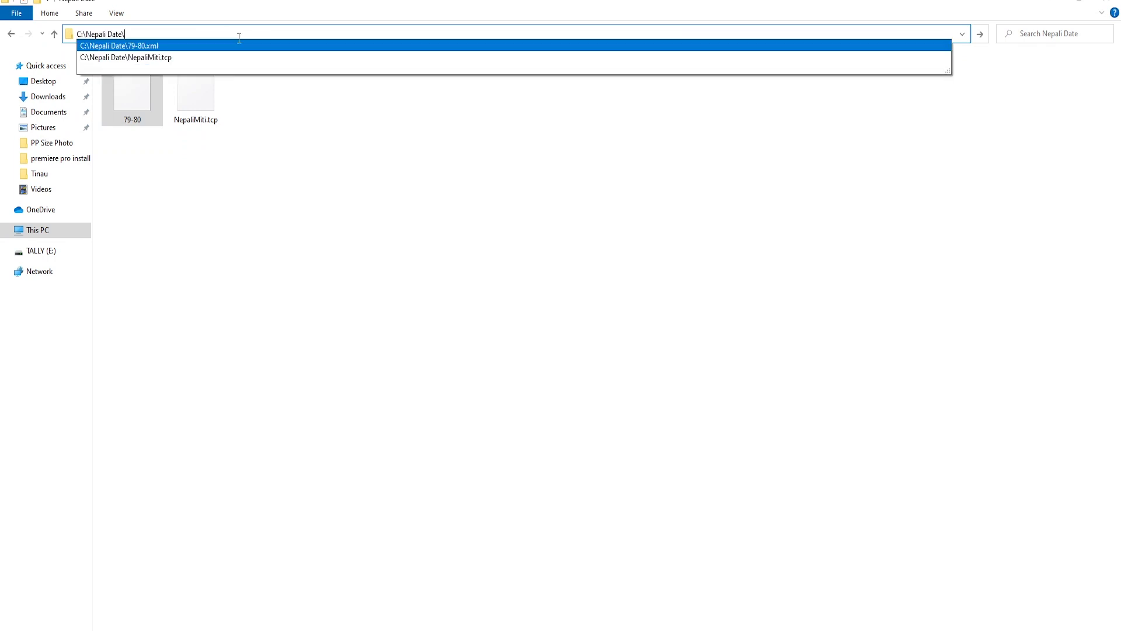
pyautogui.write('7')
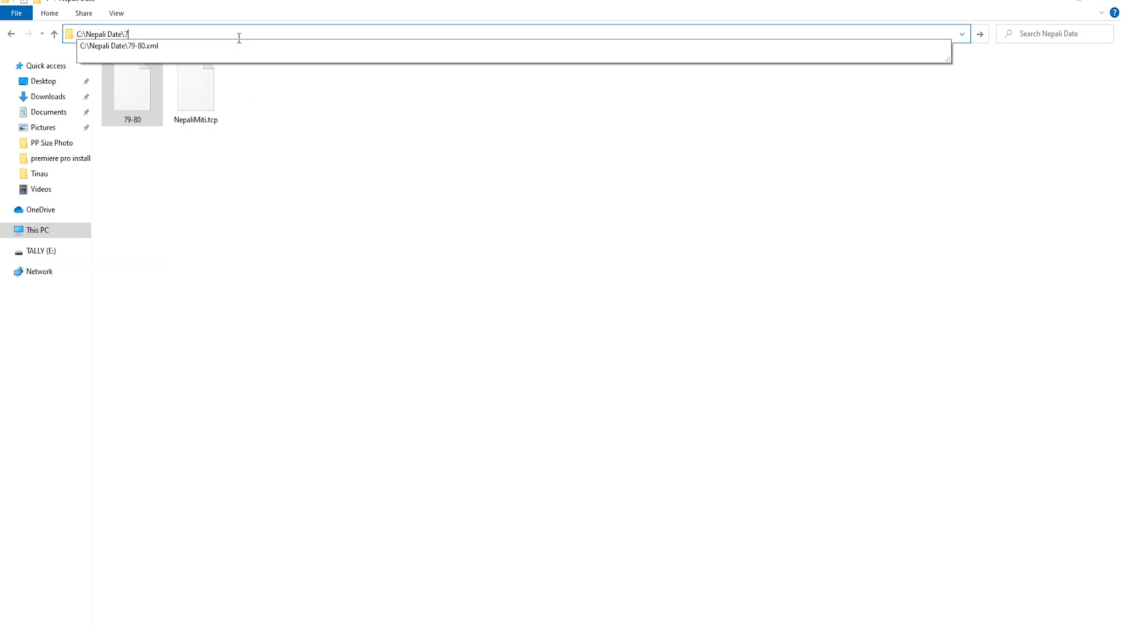
pyautogui.write('9-80')
pyautogui.press('Down')
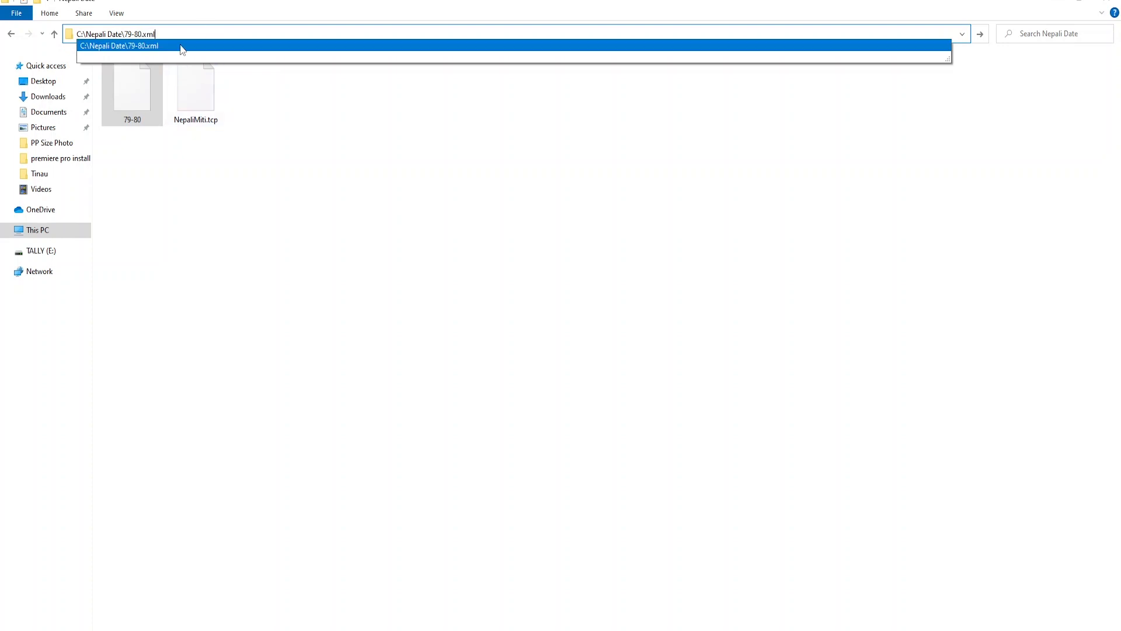
pyautogui.hotkey('ctrl', 'a')
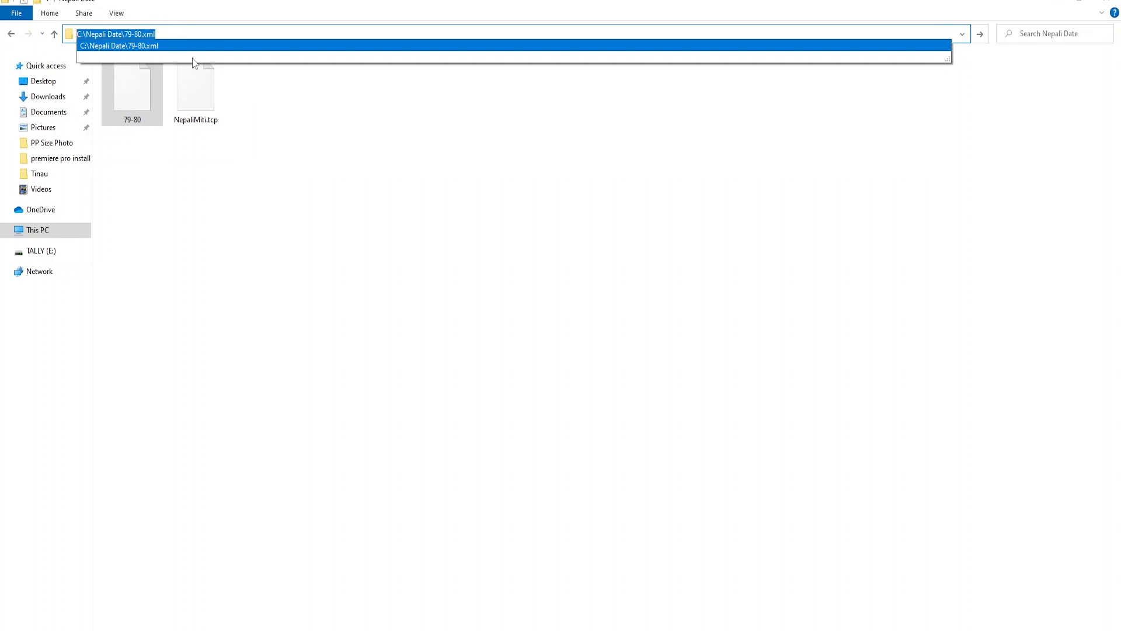
pyautogui.rightClick(137, 33)
pyautogui.click(166, 72)
# Switch back to Tally.ERP 9 and set the masters import file name to C:\Nepali Date\79-80.xml.
pyautogui.hotkey('alt', 'Tab')
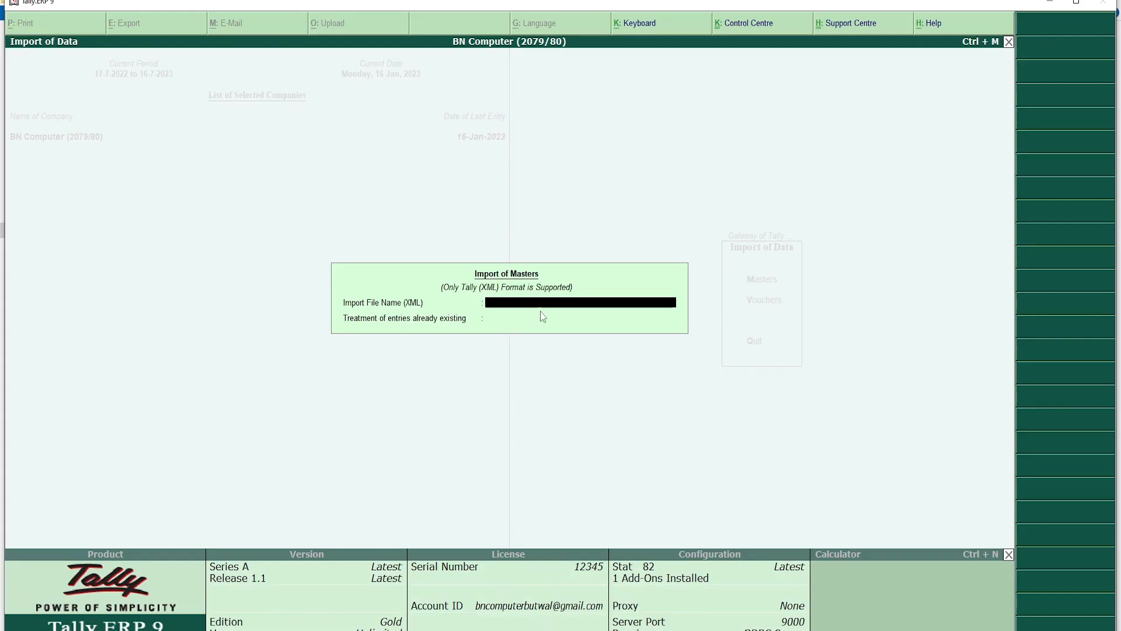
pyautogui.hotkey('ctrl', 'alt', 'v')
pyautogui.press('Return')
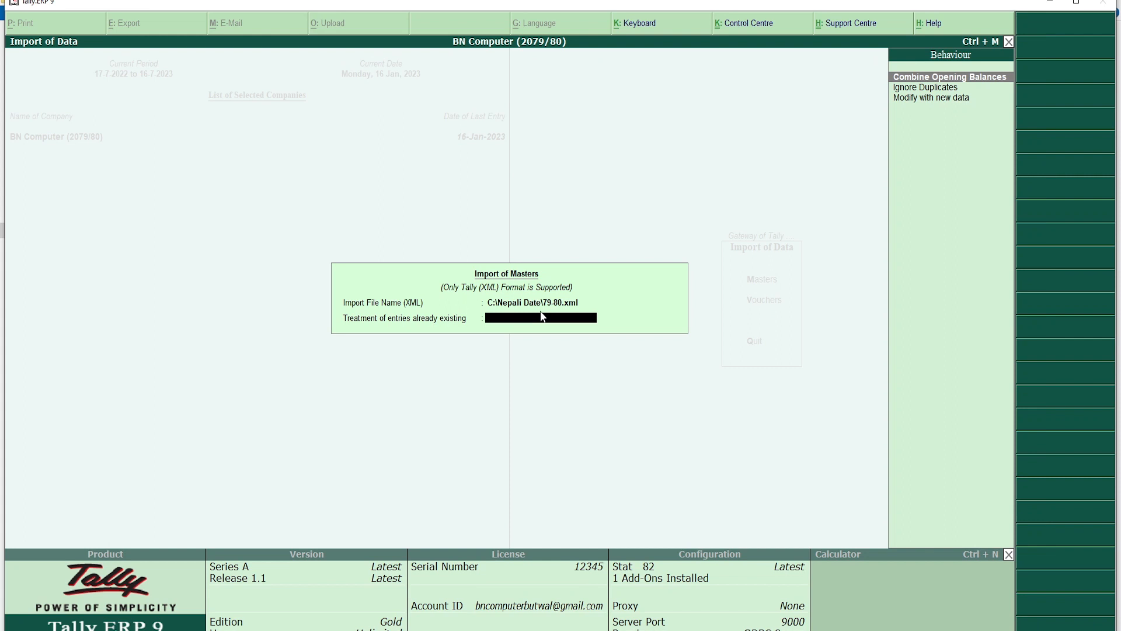
# Import the masters with Combine Opening Balances for already existing entries, and quit Tally.ERP 9.
pyautogui.press('Return')
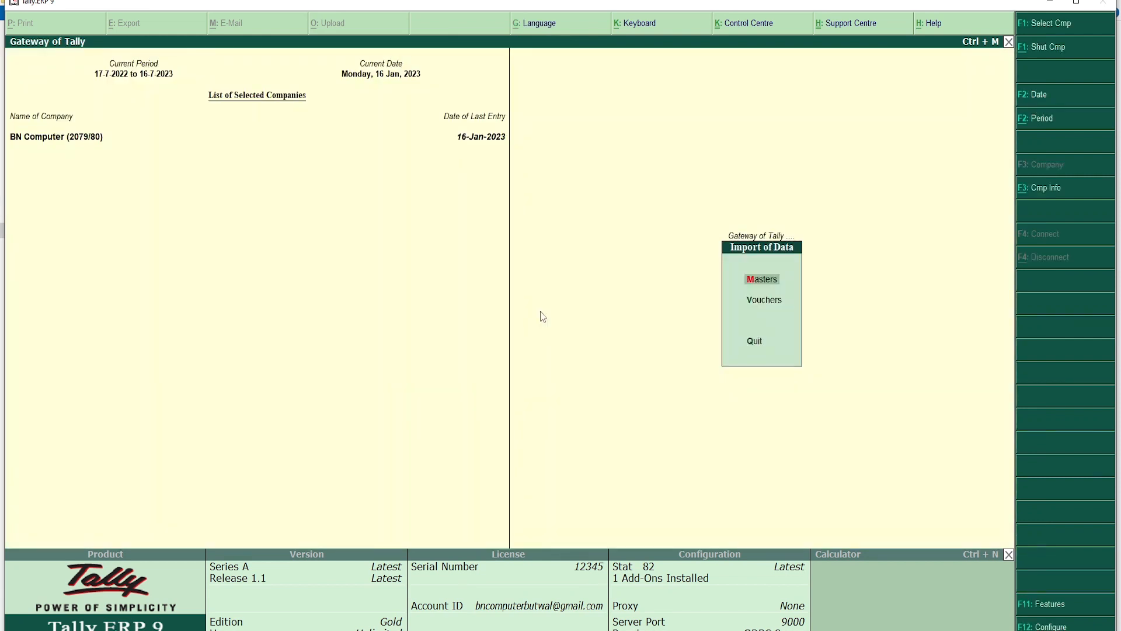
pyautogui.press('Escape')
pyautogui.press('Escape')
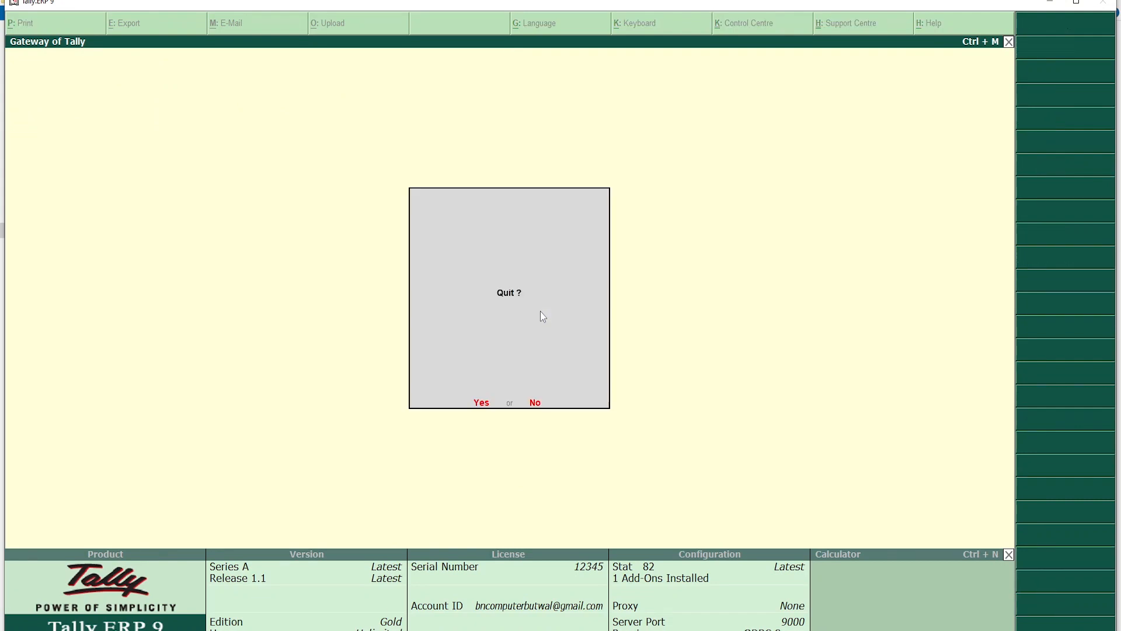
pyautogui.press('Return')
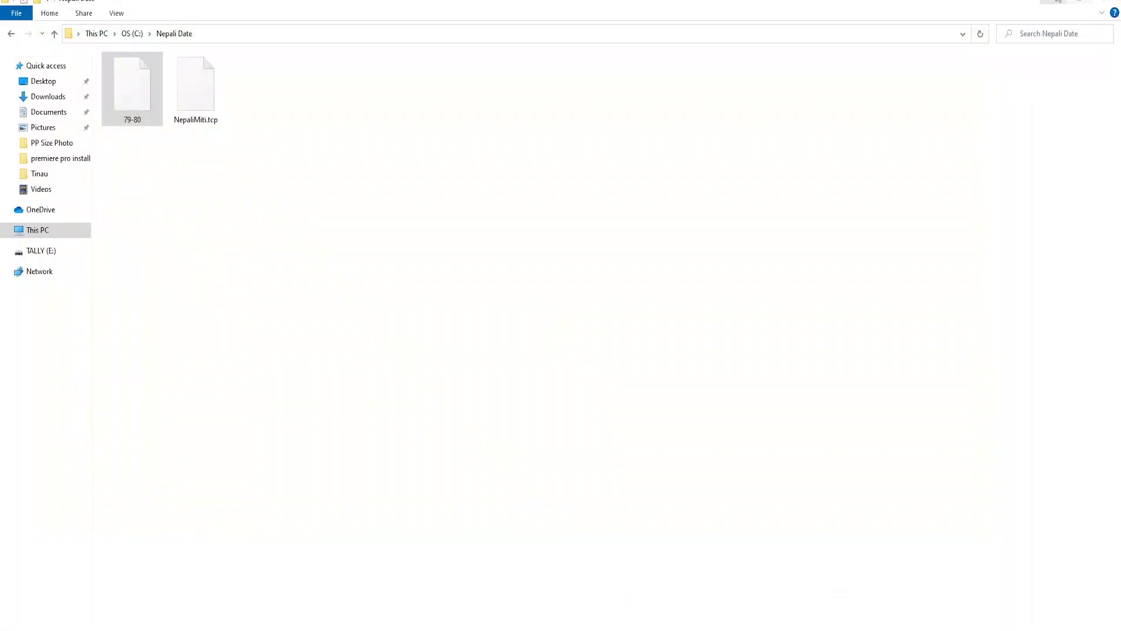
# Minimize File Explorer, relaunch Tally.ERP 9 from the desktop and load BN Computer (2079/80) in place of BN Computer 2077/78.
pyautogui.click(1058, 2)
pyautogui.doubleClick(23, 531)
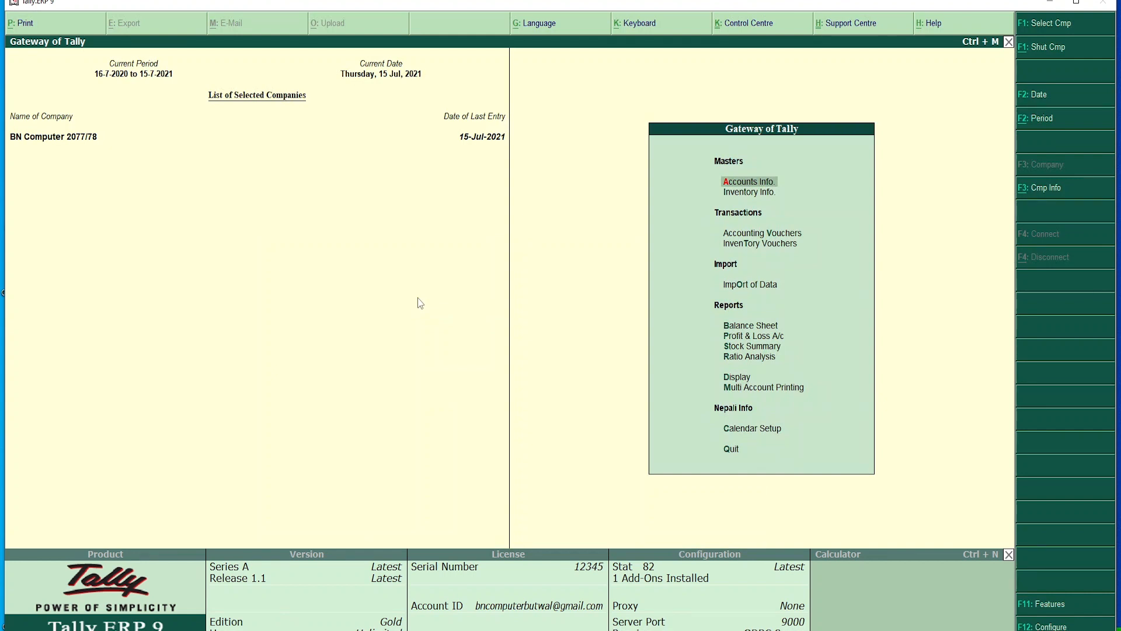
pyautogui.hotkey('alt', 'F1')
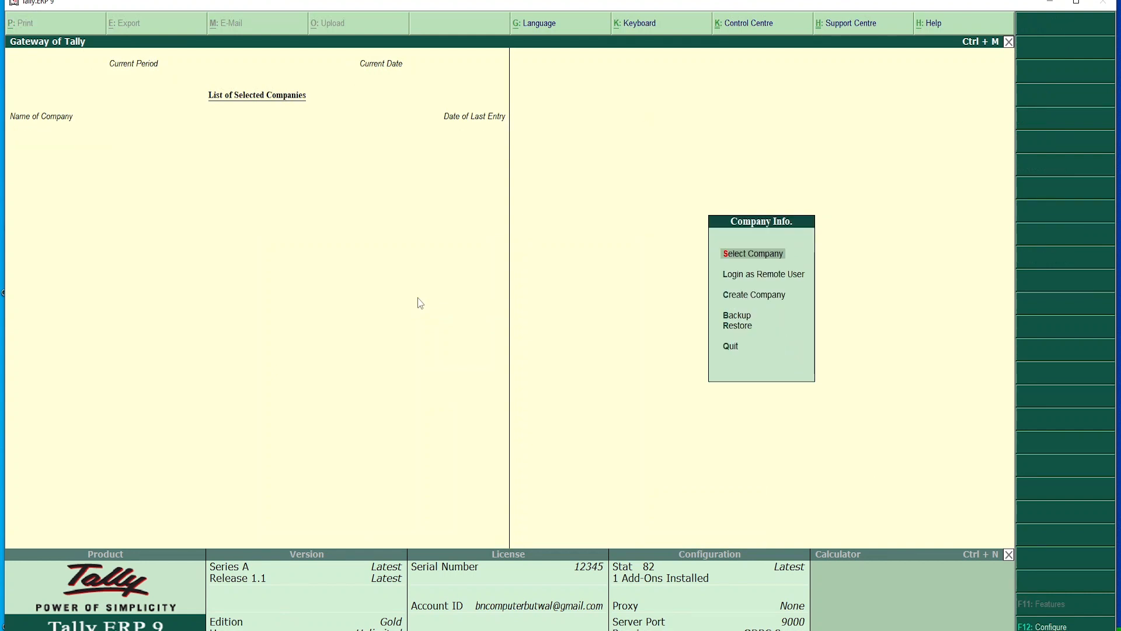
pyautogui.press('Return')
pyautogui.press('Down')
pyautogui.press('Down')
pyautogui.press('Return')
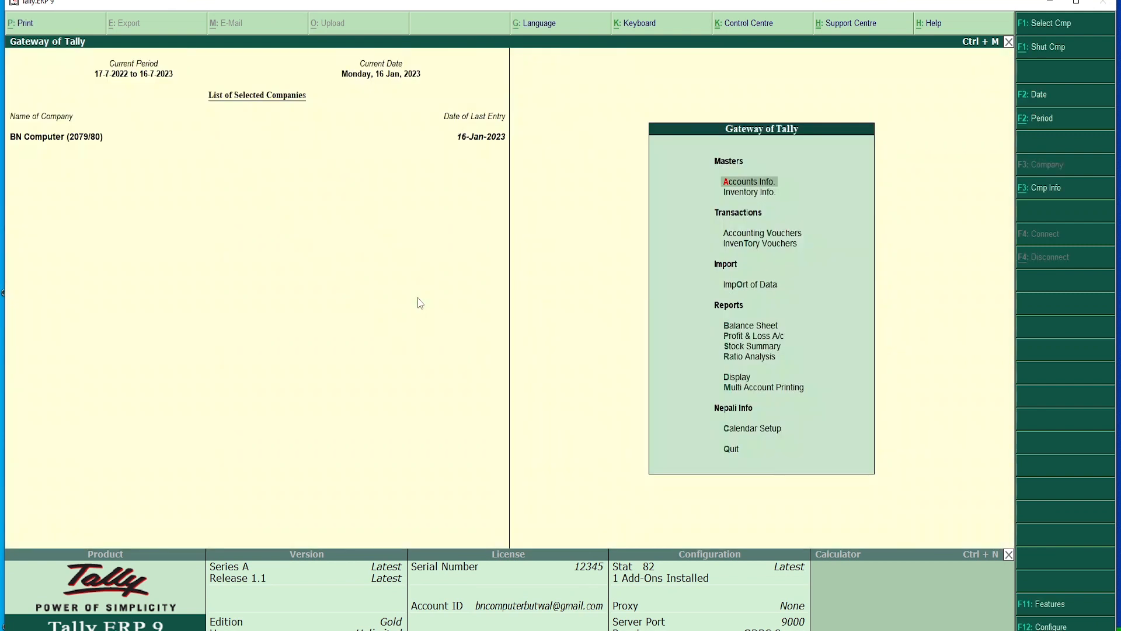
# Check the Nepali date on a new payment voucher of BN Computer (2079/80) and return to the Gateway of Tally.
pyautogui.press('v')
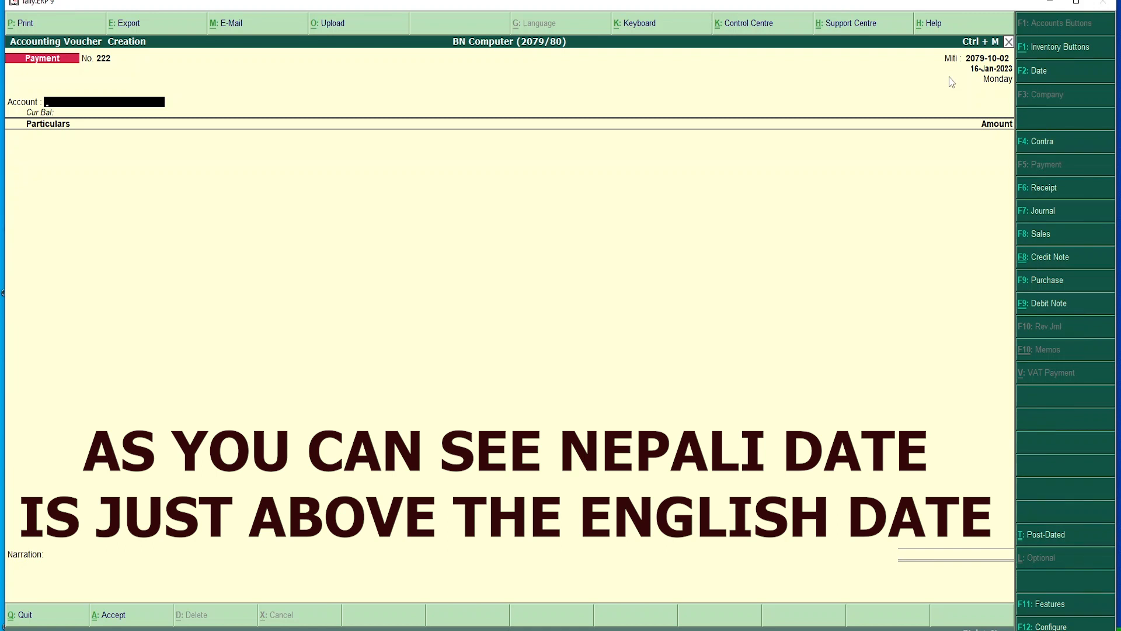
pyautogui.press('Escape')
pyautogui.press('Return')
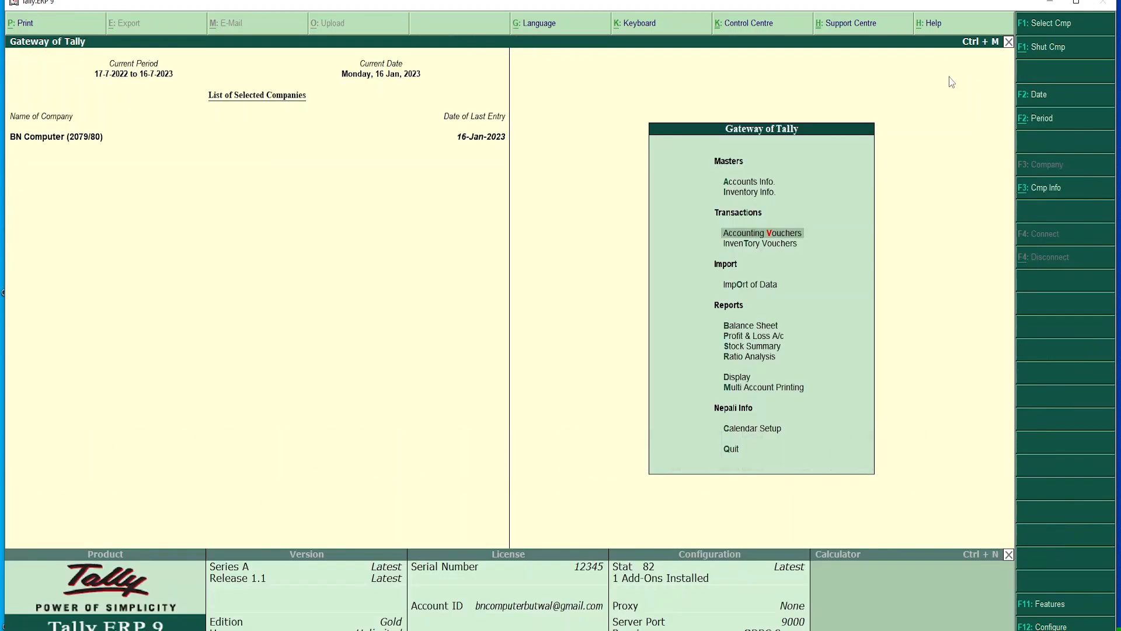
# Examine the Nepali date range in the Sales Register under Account Books and return to the Gateway of Tally.
pyautogui.press('d')
pyautogui.press('a')
pyautogui.press('s')
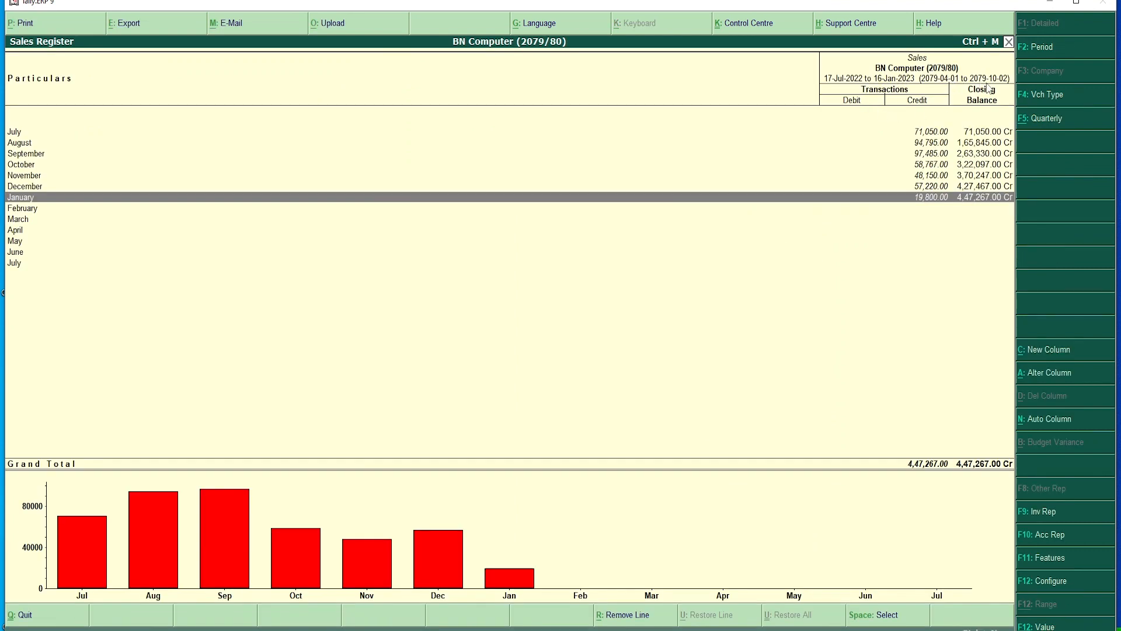
pyautogui.press('Escape')
pyautogui.press('Escape')
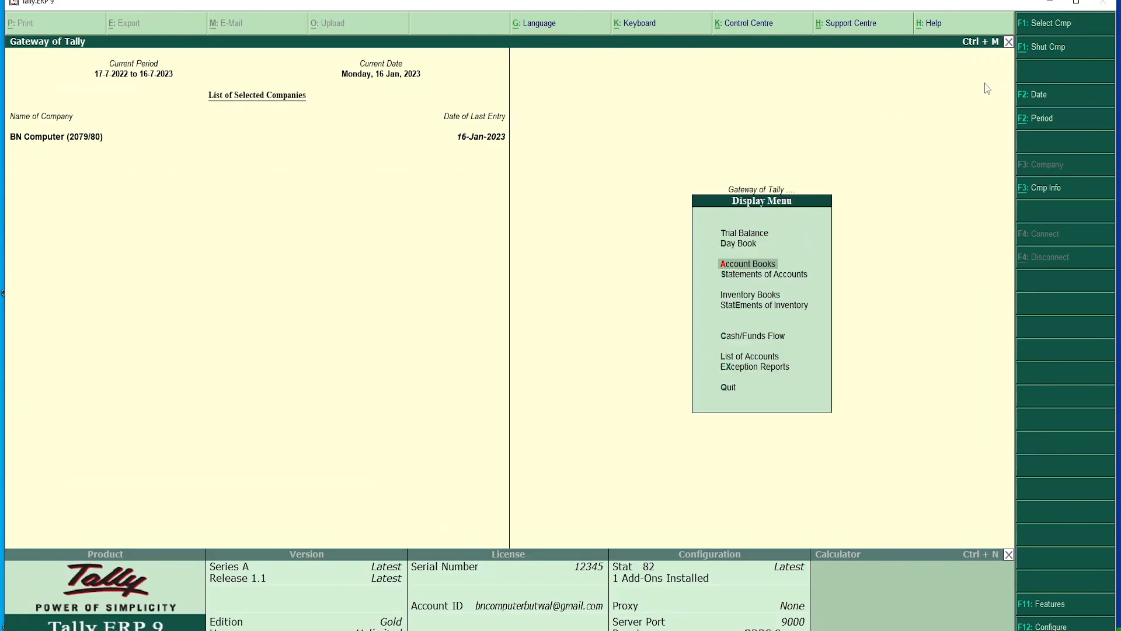
pyautogui.press('Escape')
pyautogui.press('Escape')
pyautogui.press('Escape')
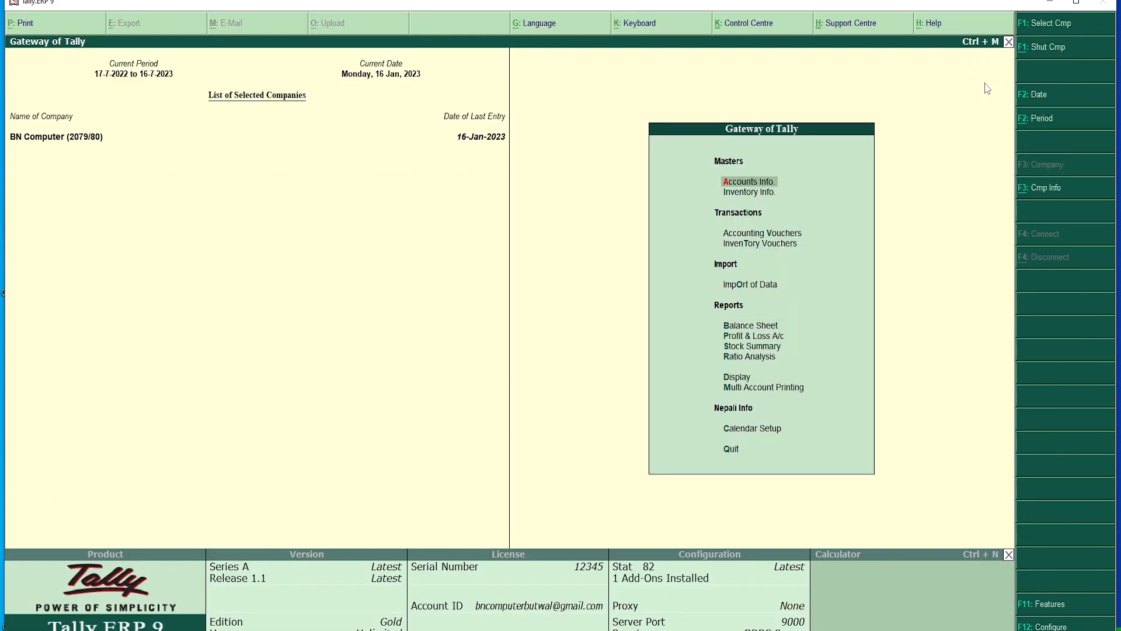
# Examine the Nepali dates in the Balance Sheet headings and return to the Gateway of Tally.
pyautogui.press('Down')
pyautogui.press('Down')
pyautogui.press('Down')
pyautogui.press('Down')
pyautogui.press('Down')
pyautogui.press('Down')
pyautogui.press('Up')
pyautogui.press('Return')
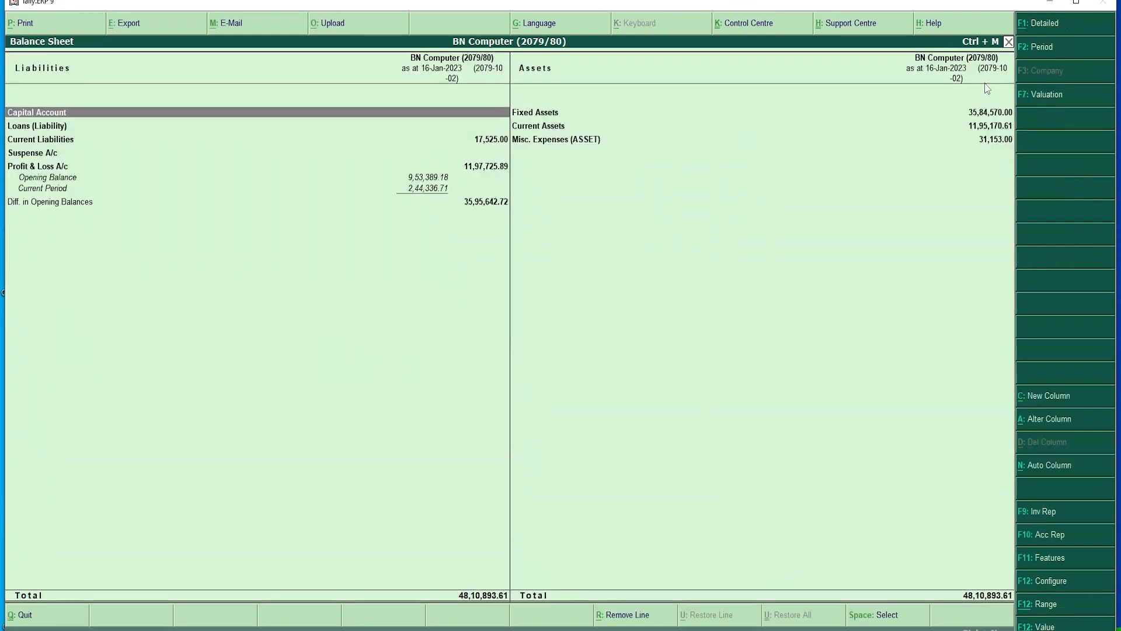
pyautogui.press('Escape')
pyautogui.press('Escape')
pyautogui.press('Escape')
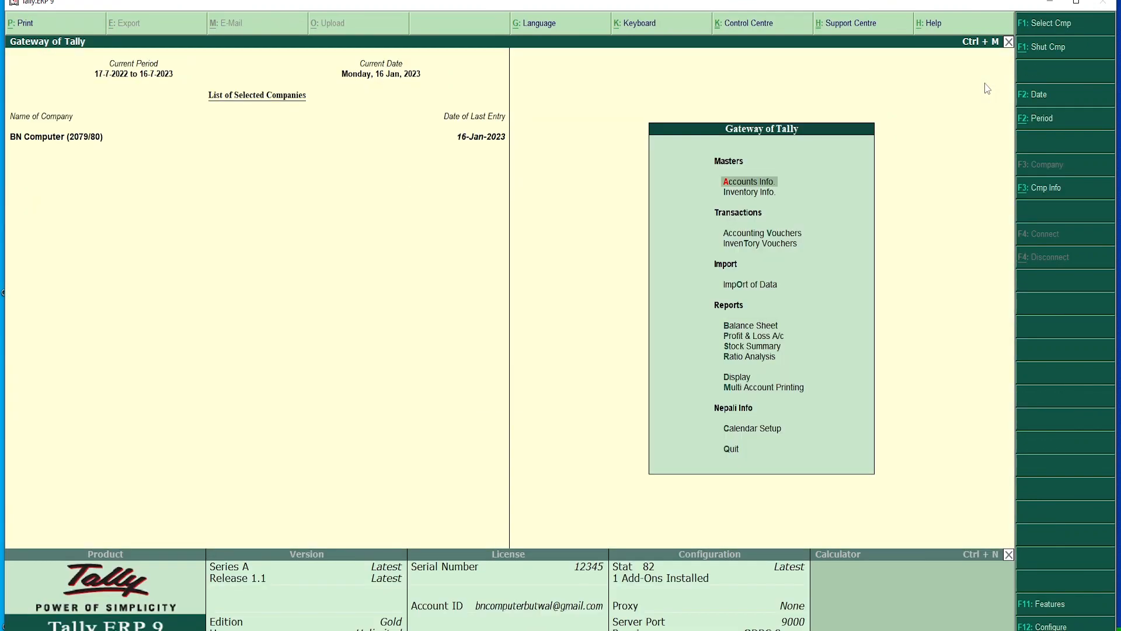
# Switch to BN Computer 2078/79, check the Nepali date on a new payment voucher and leave the voucher unsaved.
pyautogui.hotkey('alt', 'F3')
pyautogui.press('Return')
pyautogui.press('Down')
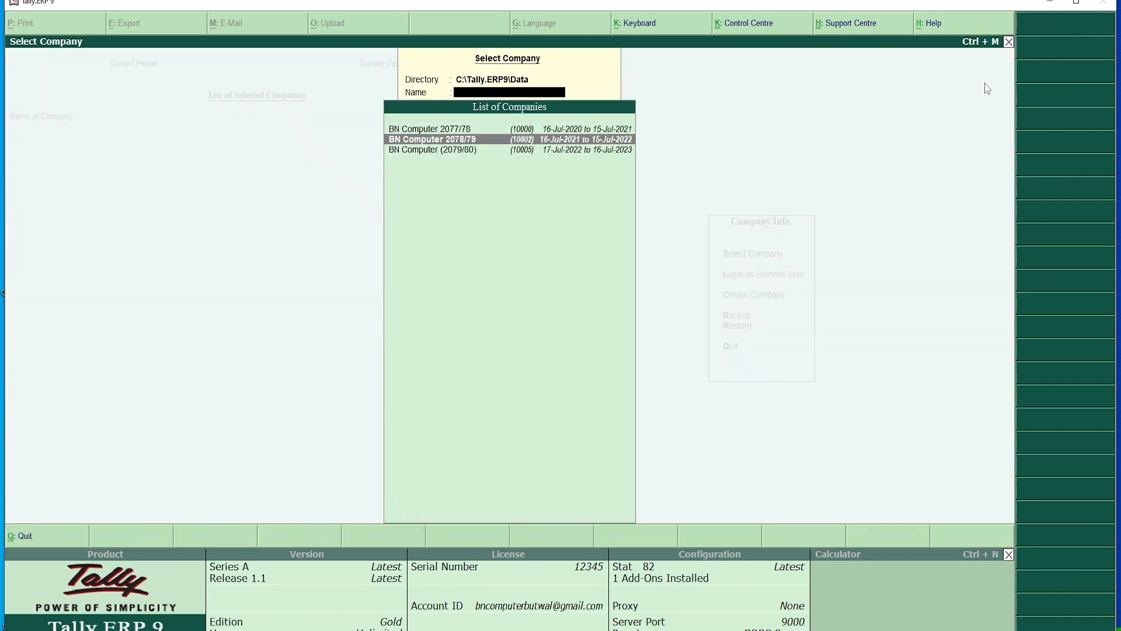
pyautogui.press('Return')
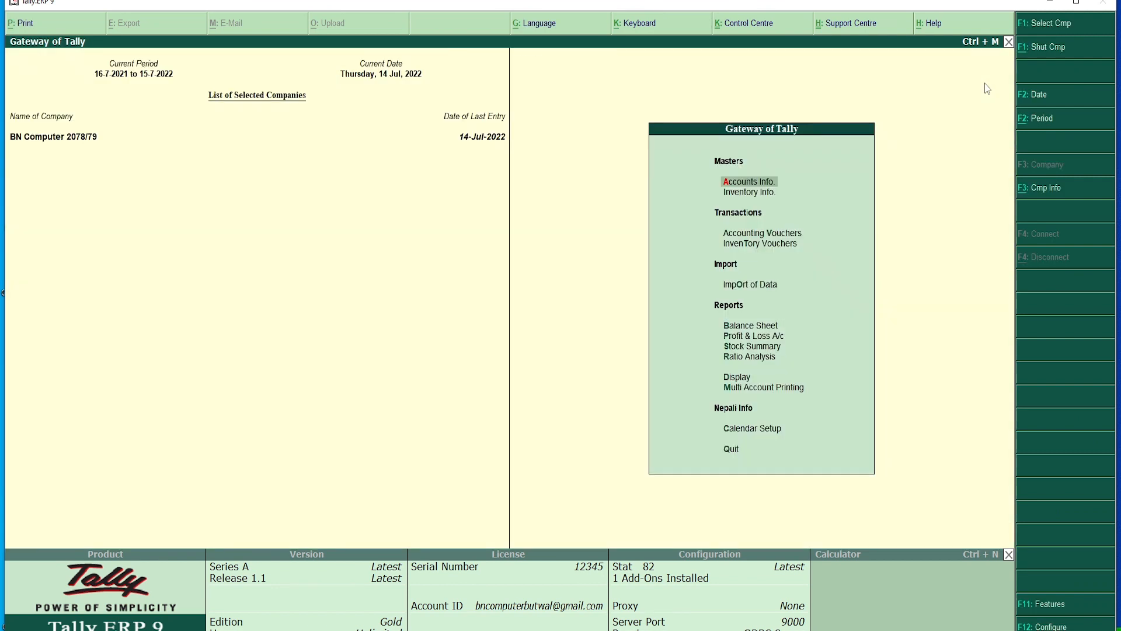
pyautogui.press('v')
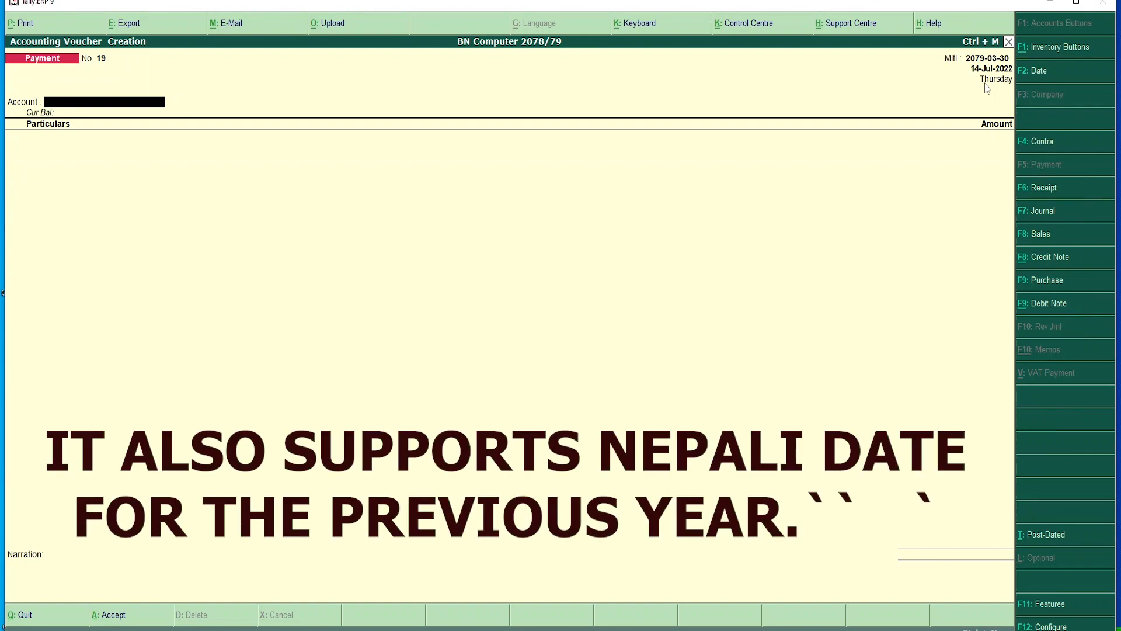
pyautogui.press('Escape')
pyautogui.press('Return')
pyautogui.press('Escape')
pyautogui.press('n')
# Shut the current company, load BN Computer 2077/78 and check the Nepali date on a new payment voucher without saving it.
pyautogui.hotkey('alt', 'F1')
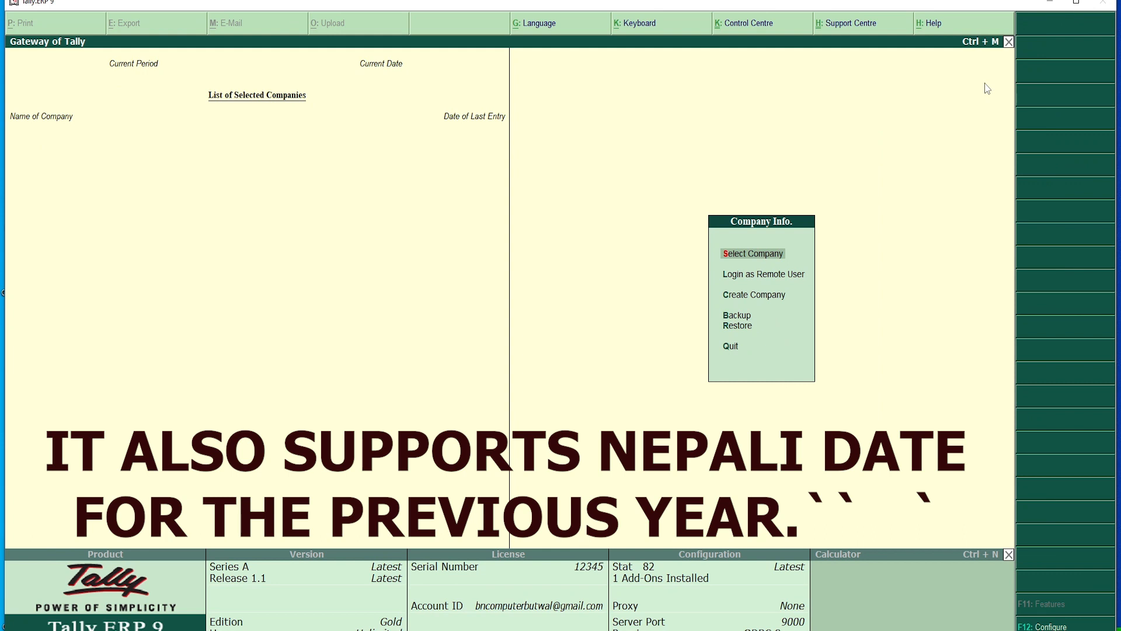
pyautogui.press('Return')
pyautogui.press('Return')
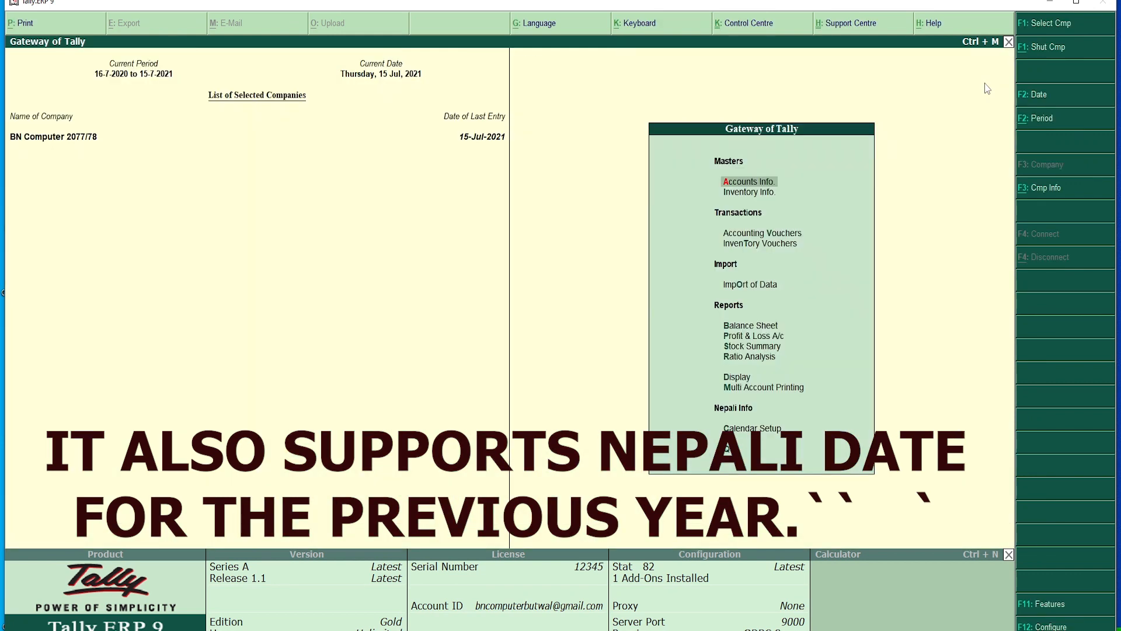
pyautogui.press('v')
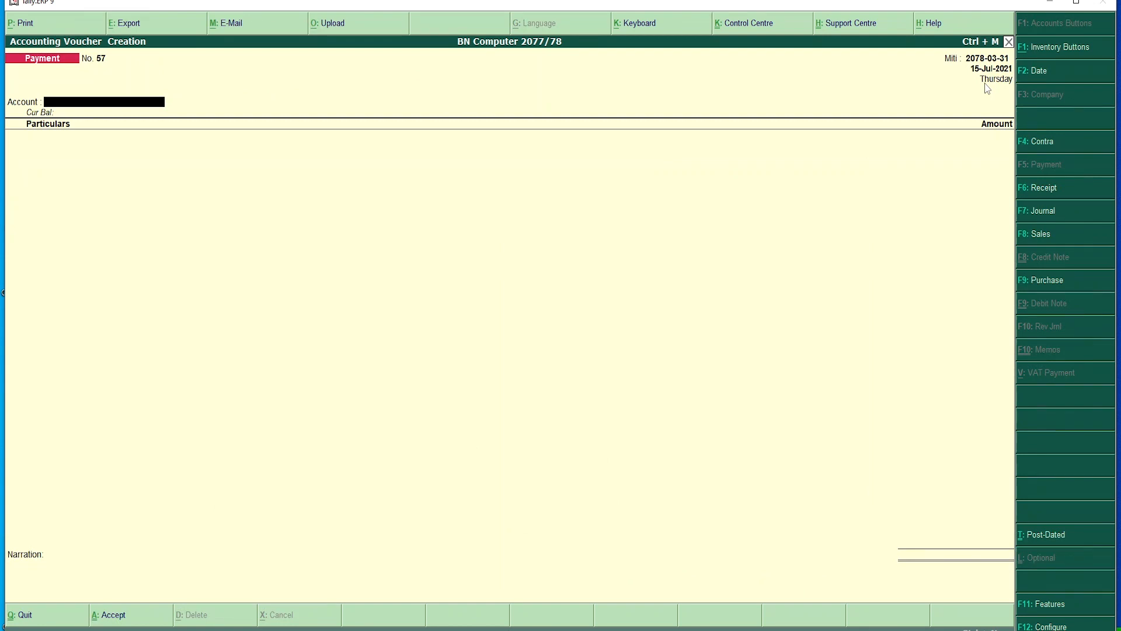
pyautogui.press('Escape')
pyautogui.press('y')
pyautogui.press('Escape')
pyautogui.press('n')
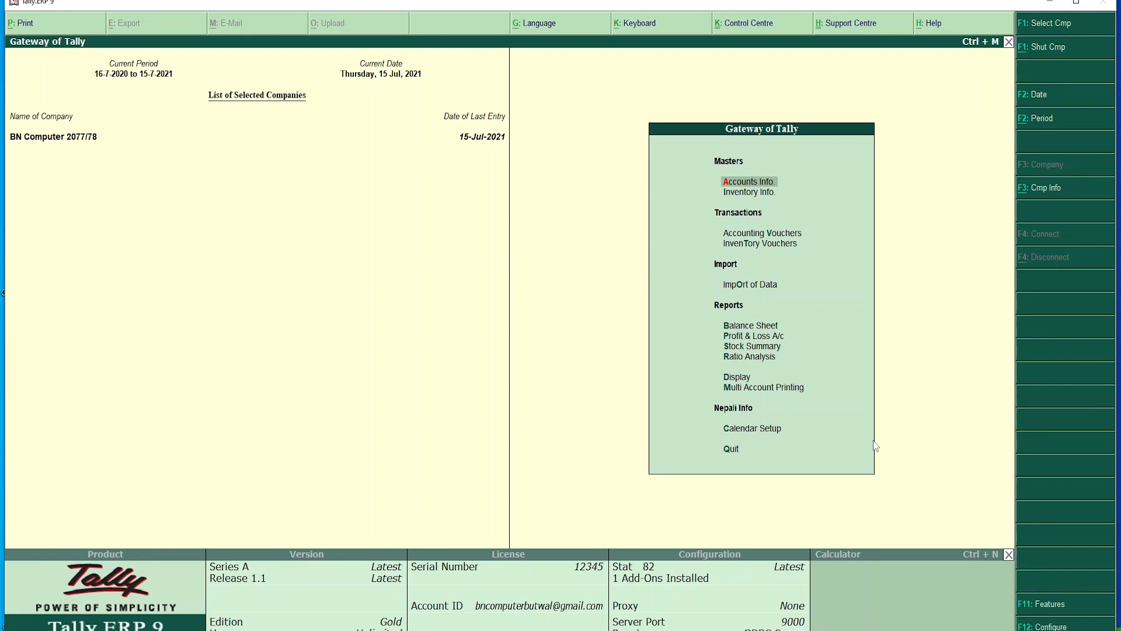
# Reopen voucher creation in BN Computer 2077/78 to check the Nepali date again.
pyautogui.press('v')
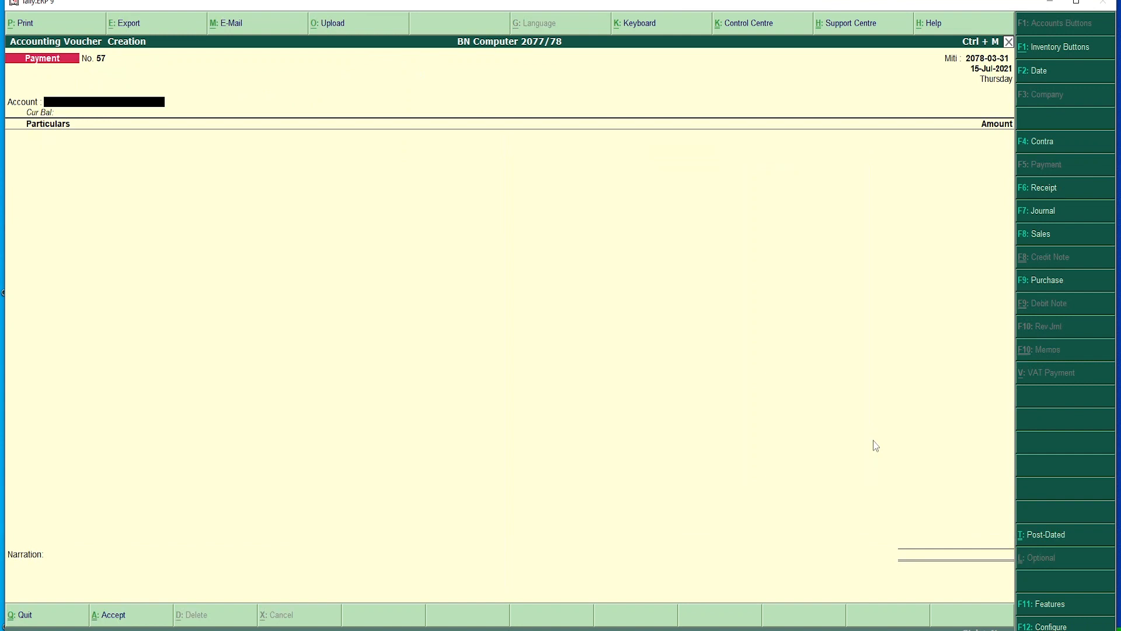
pyautogui.press('Escape')
pyautogui.press('n')
# Load BN Computer (2079/80) again and open payment voucher creation to check its Nepali date.
pyautogui.hotkey('alt', 'F3')
pyautogui.press('Return')
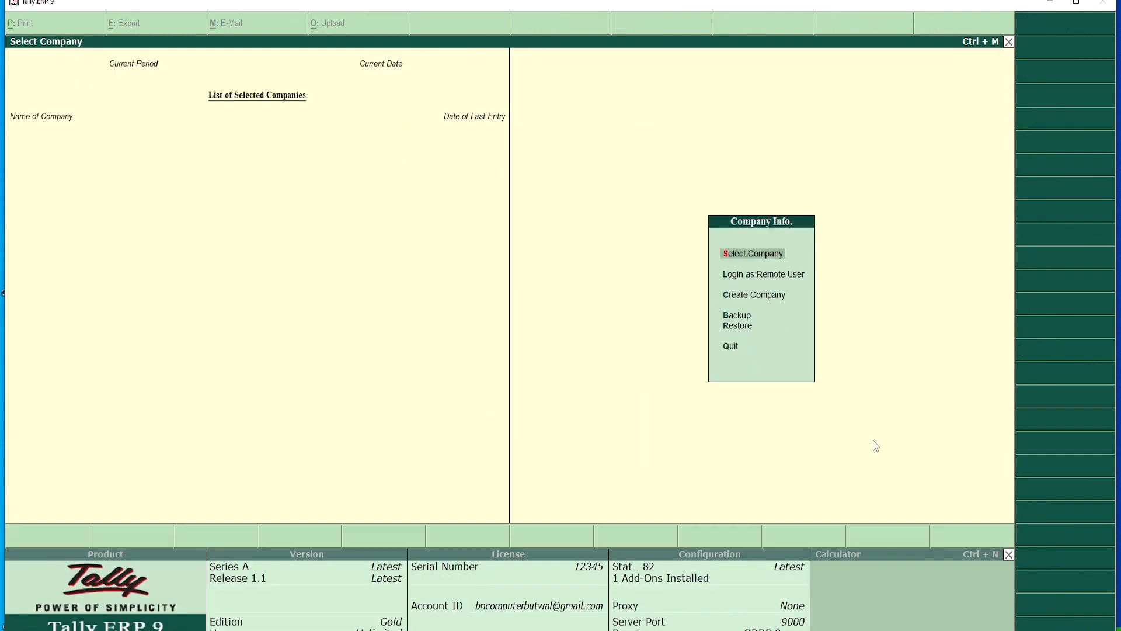
pyautogui.press('Down')
pyautogui.press('Down')
pyautogui.press('Return')
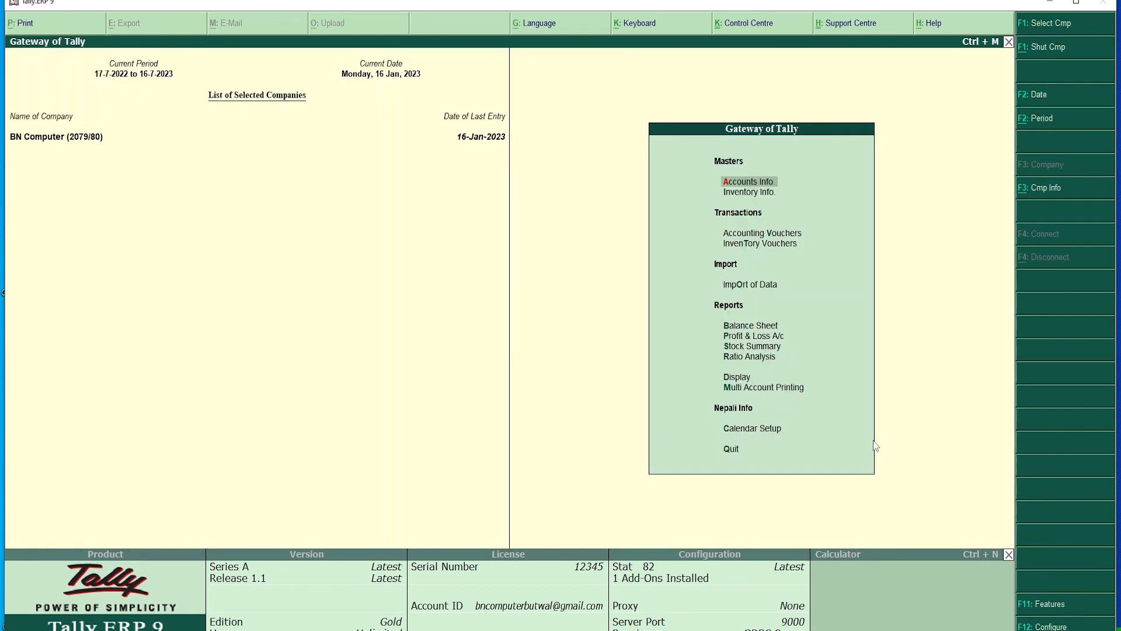
pyautogui.press('v')
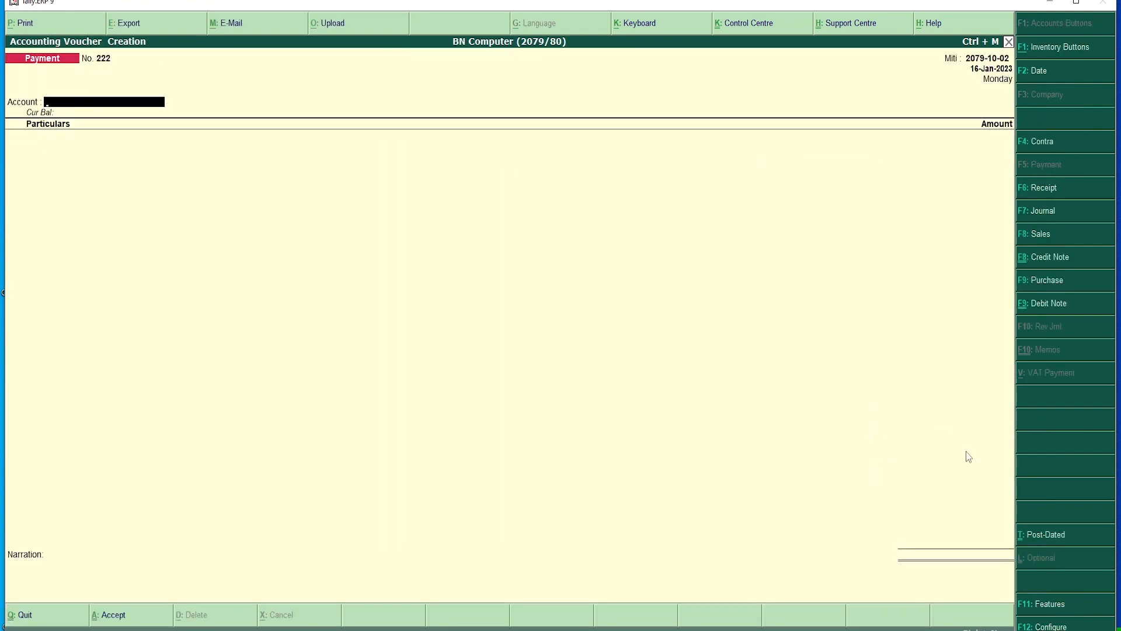